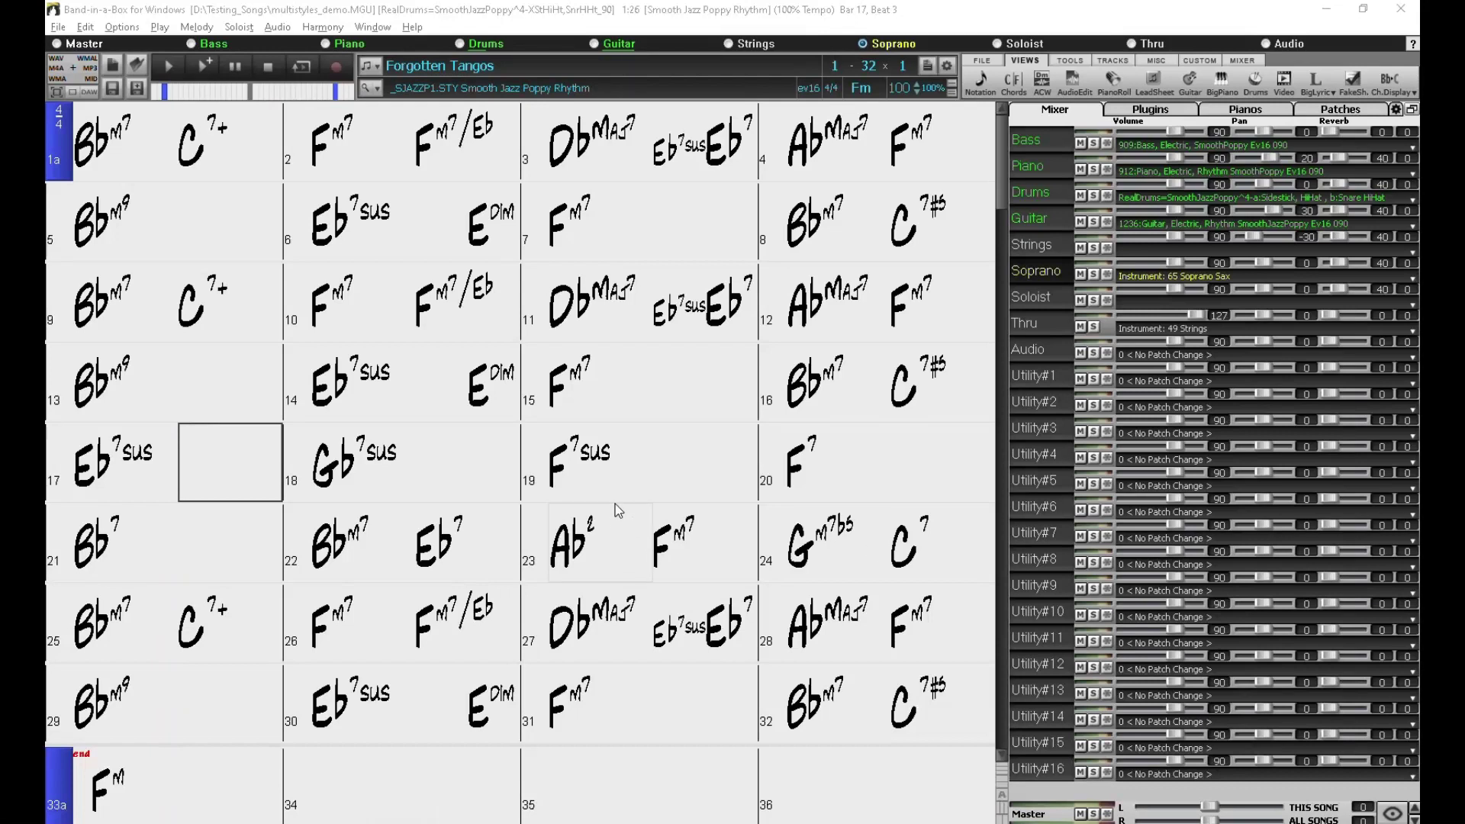
Add then remove a bar 5 part marker, and open the style picker with filters cleared
left_click(64, 243)
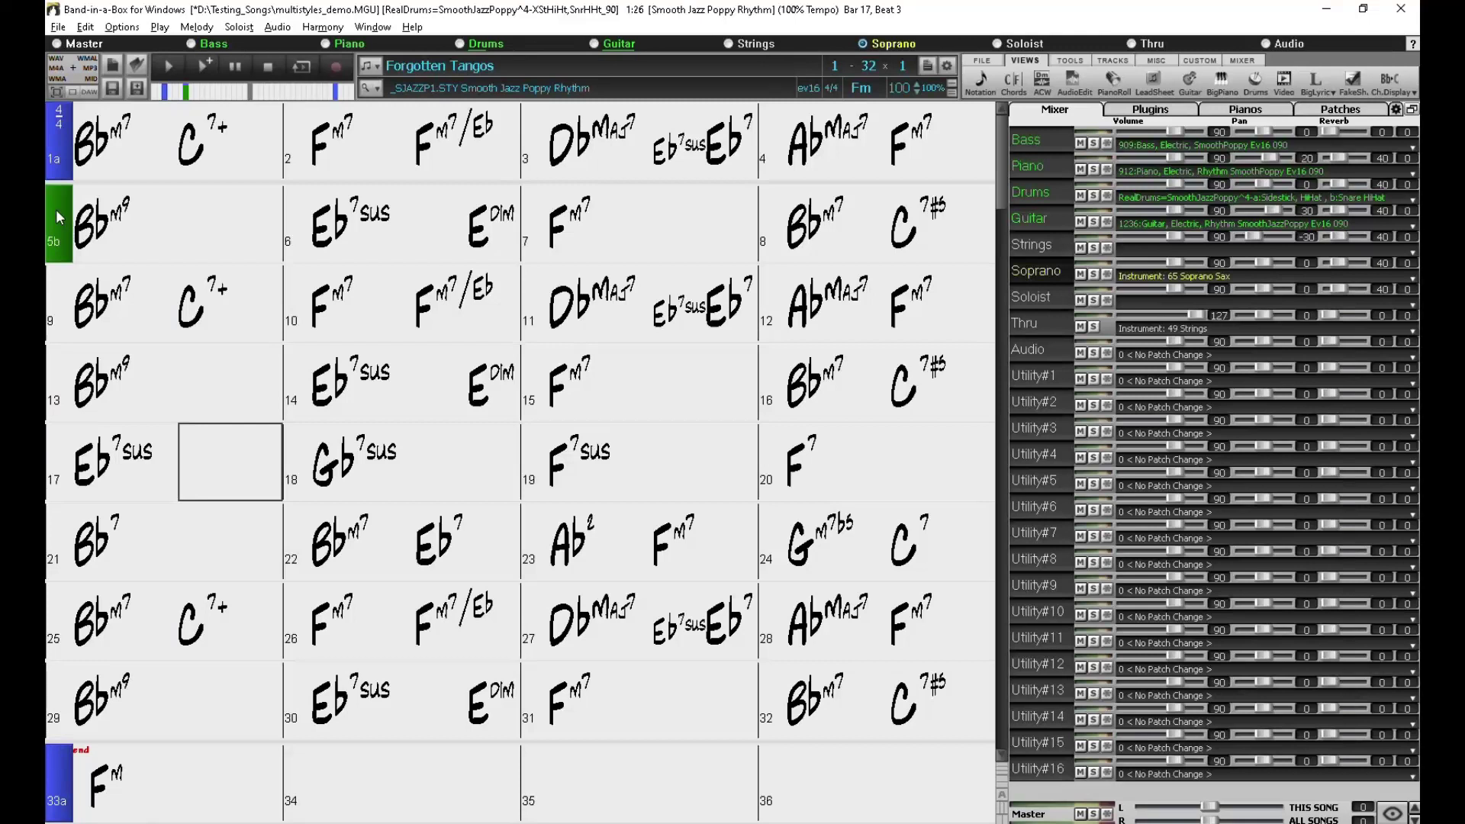
left_click(56, 211)
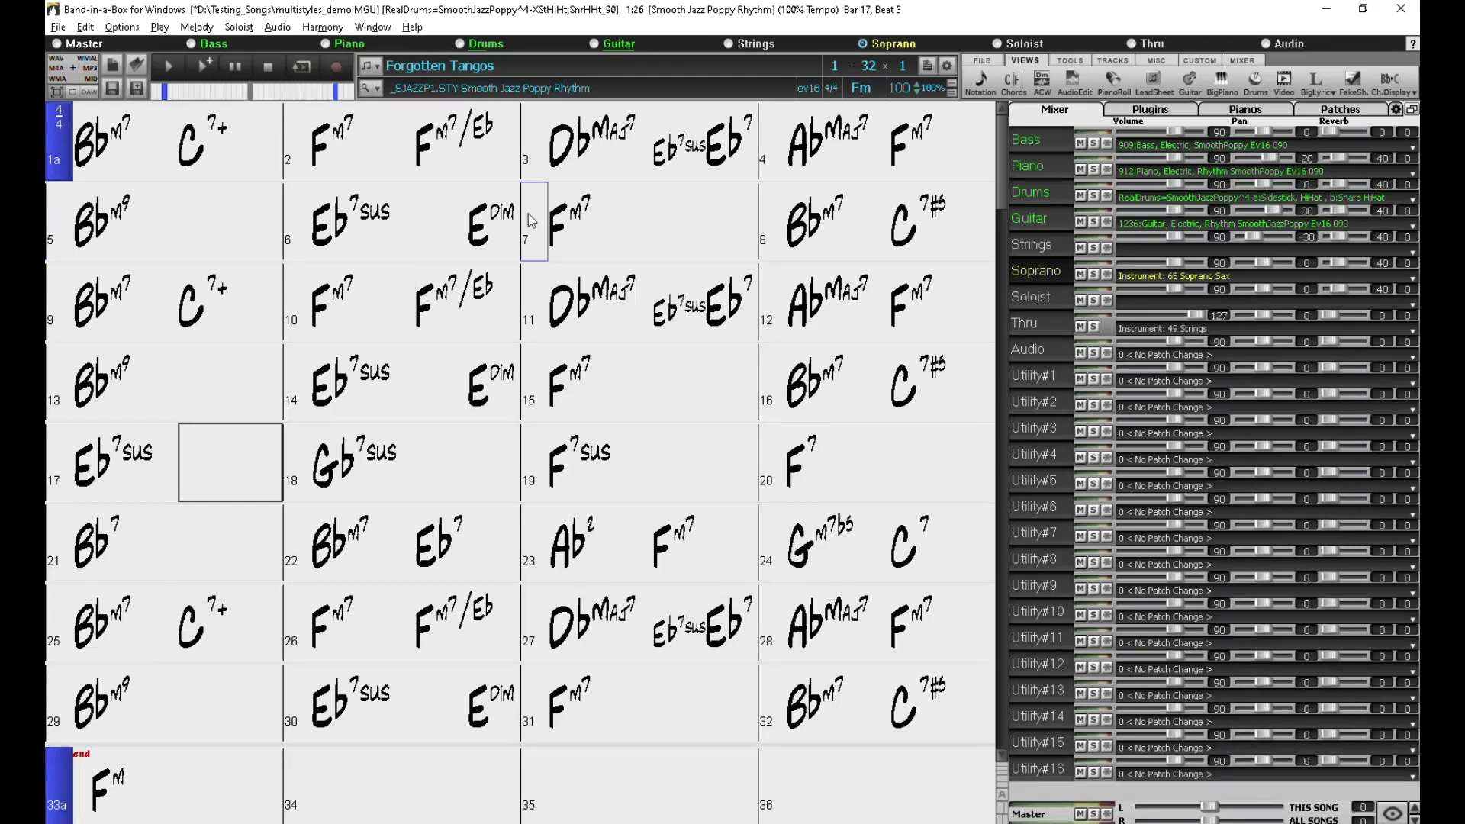
left_click(365, 90)
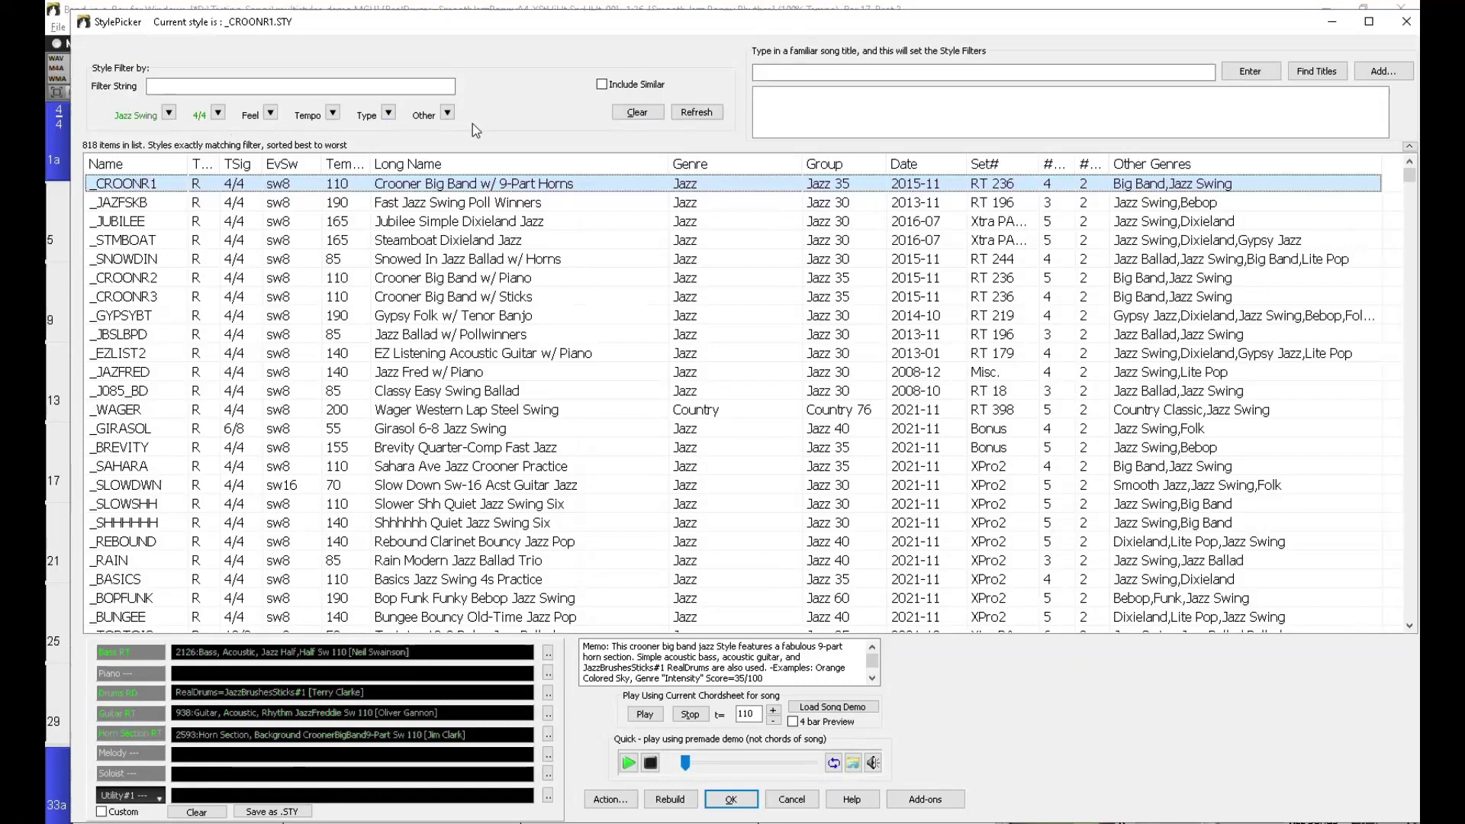
left_click(637, 114)
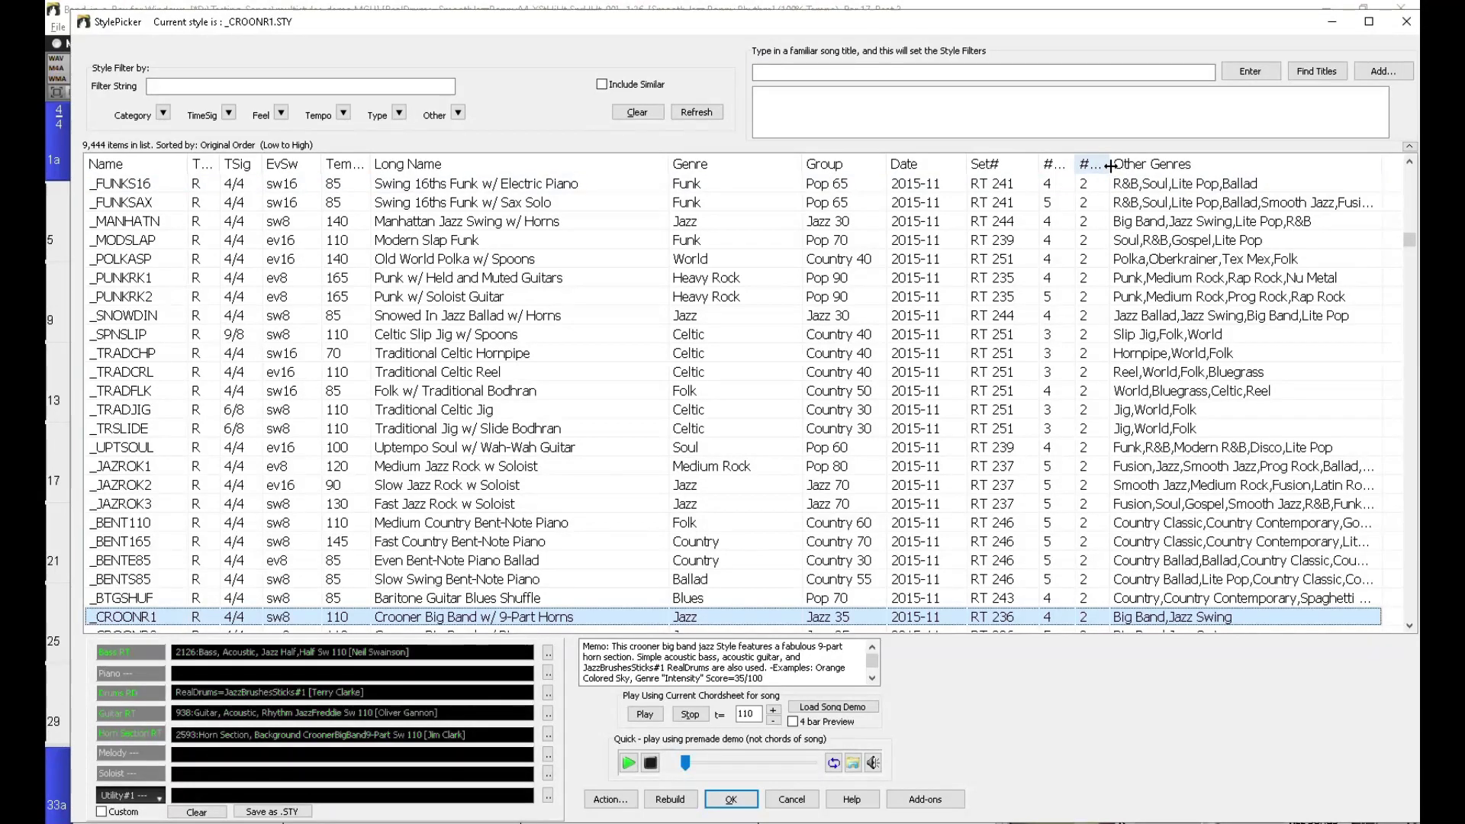
Widen the #substyles column and sort all 9,444 styles from most to fewest substyles
left_click_drag(1110, 164, 1169, 168)
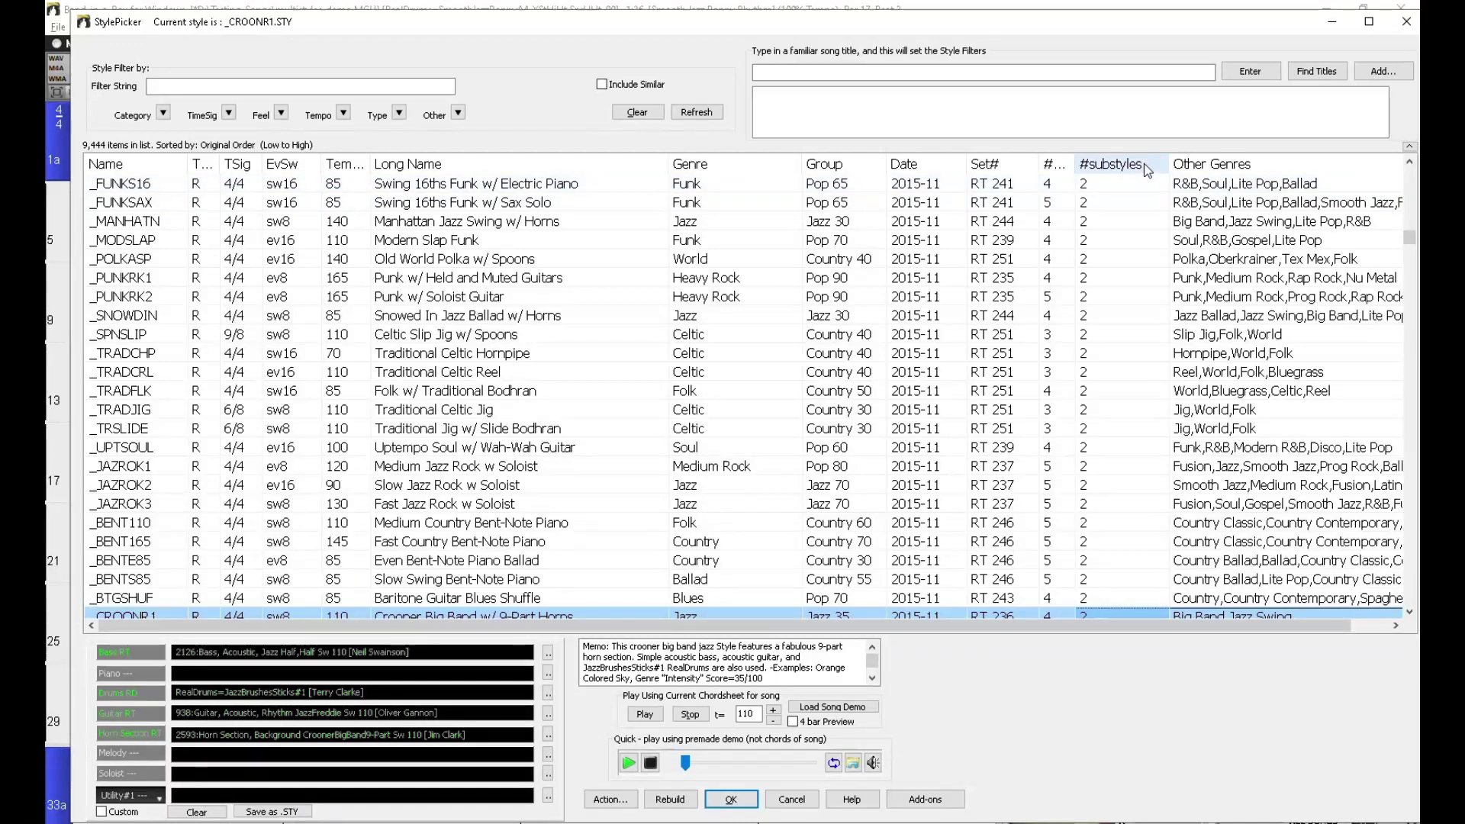
left_click(1142, 164)
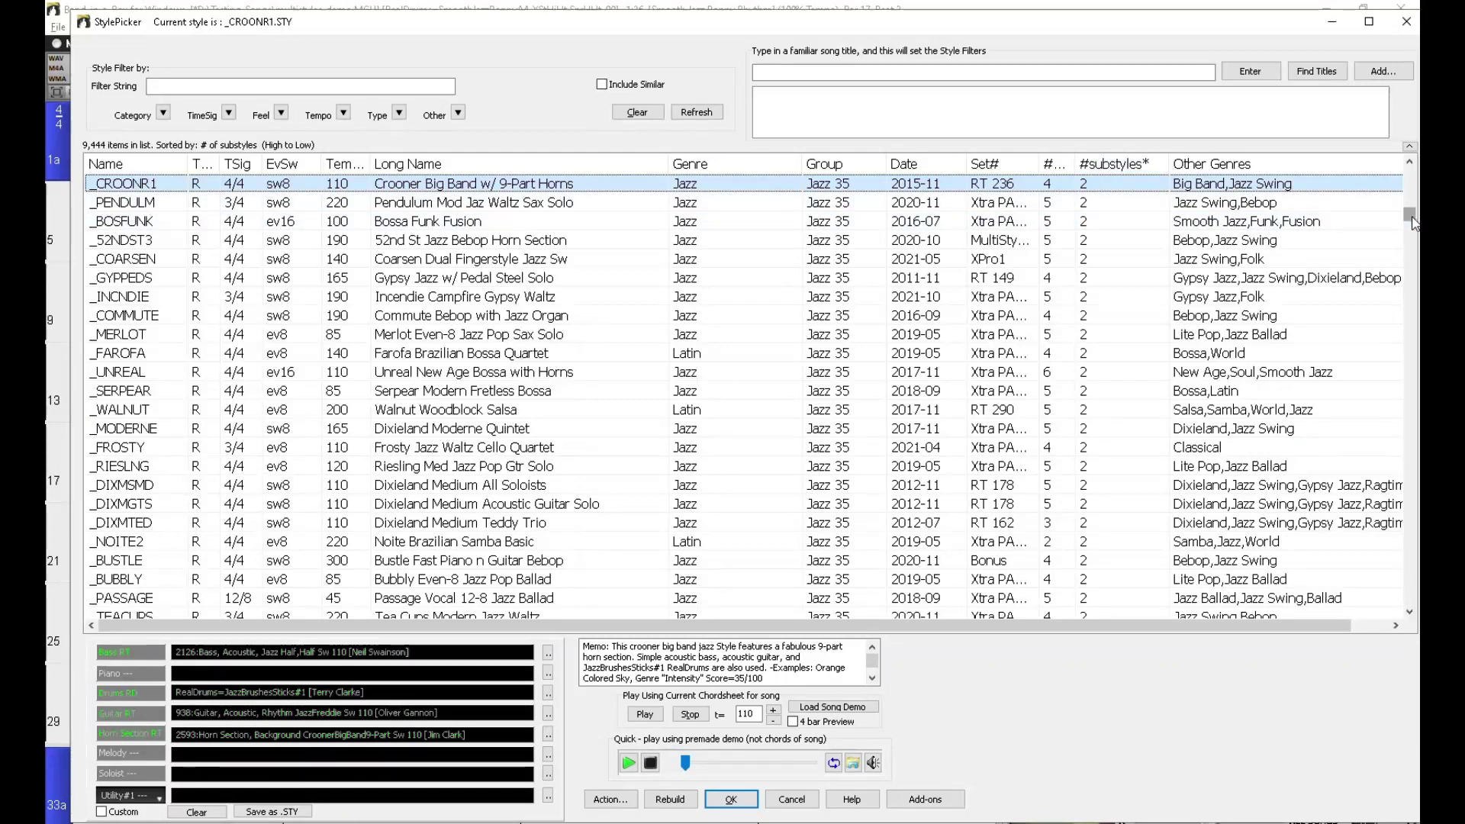
left_click_drag(1412, 222, 1411, 158)
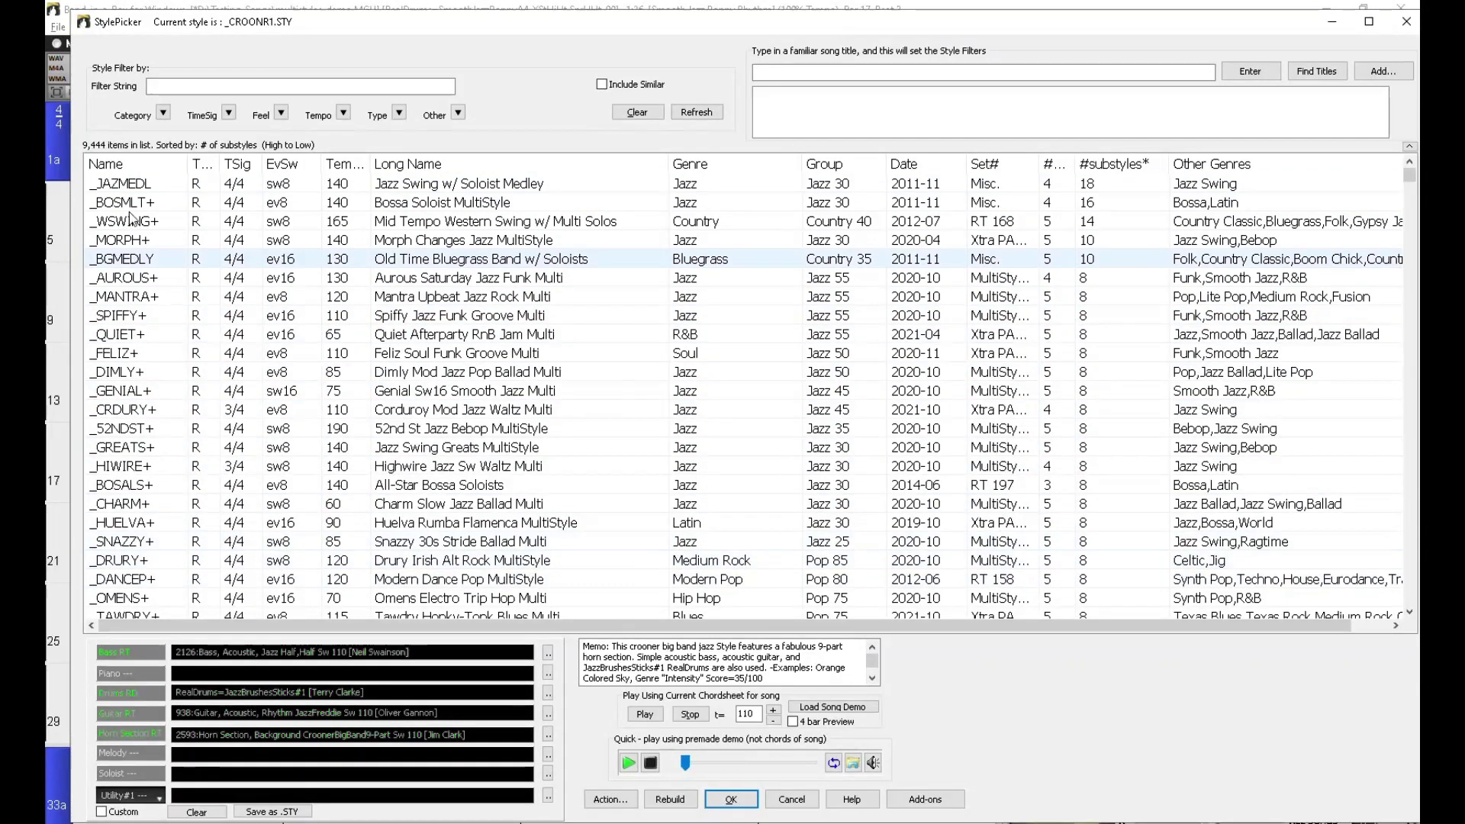
Filter the styles to MultiStyles and apply _SYMPHON Symphonic Horns & Strings to the song
left_click(165, 116)
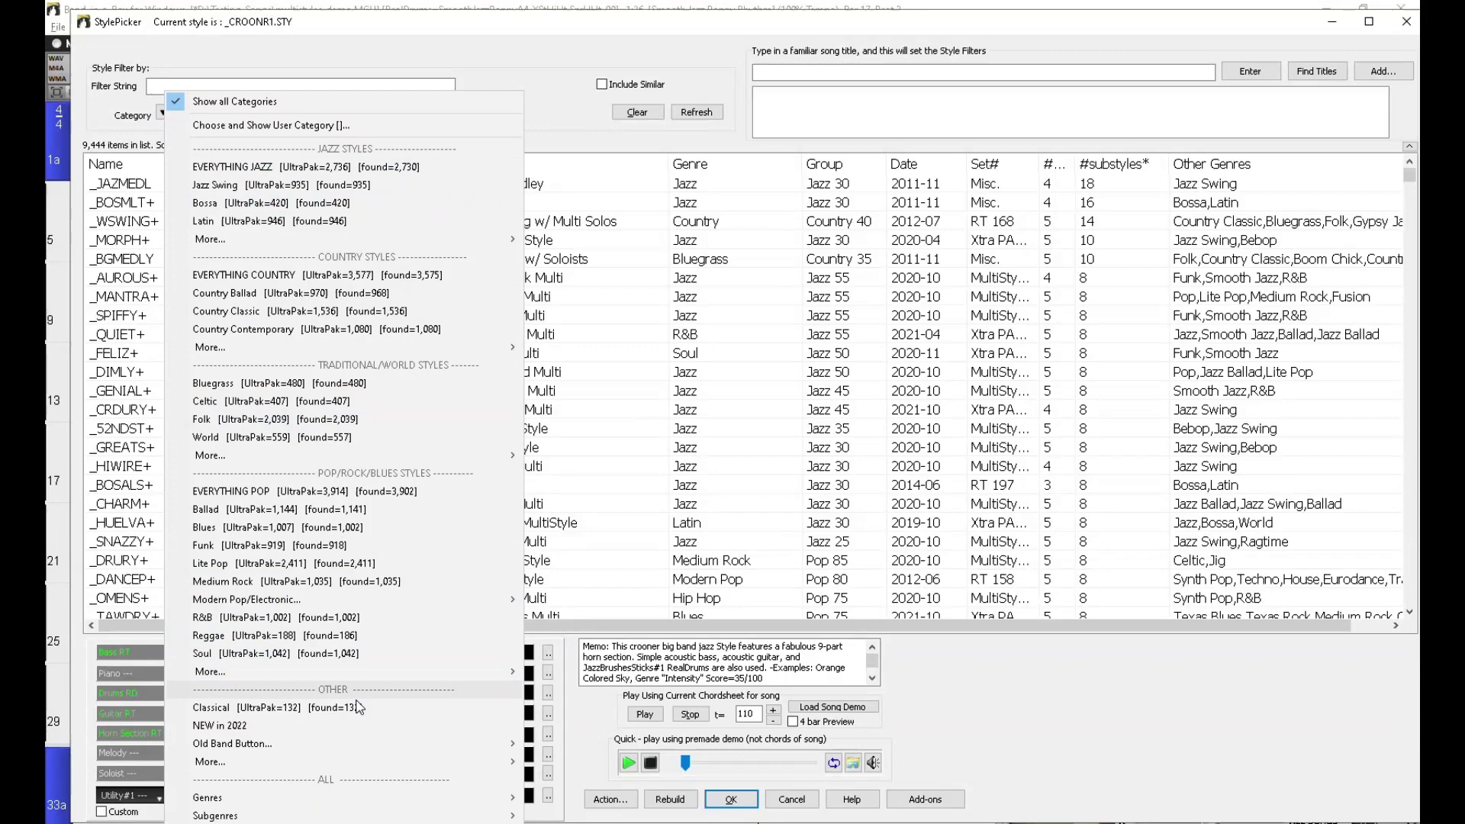
mouse_move(379, 764)
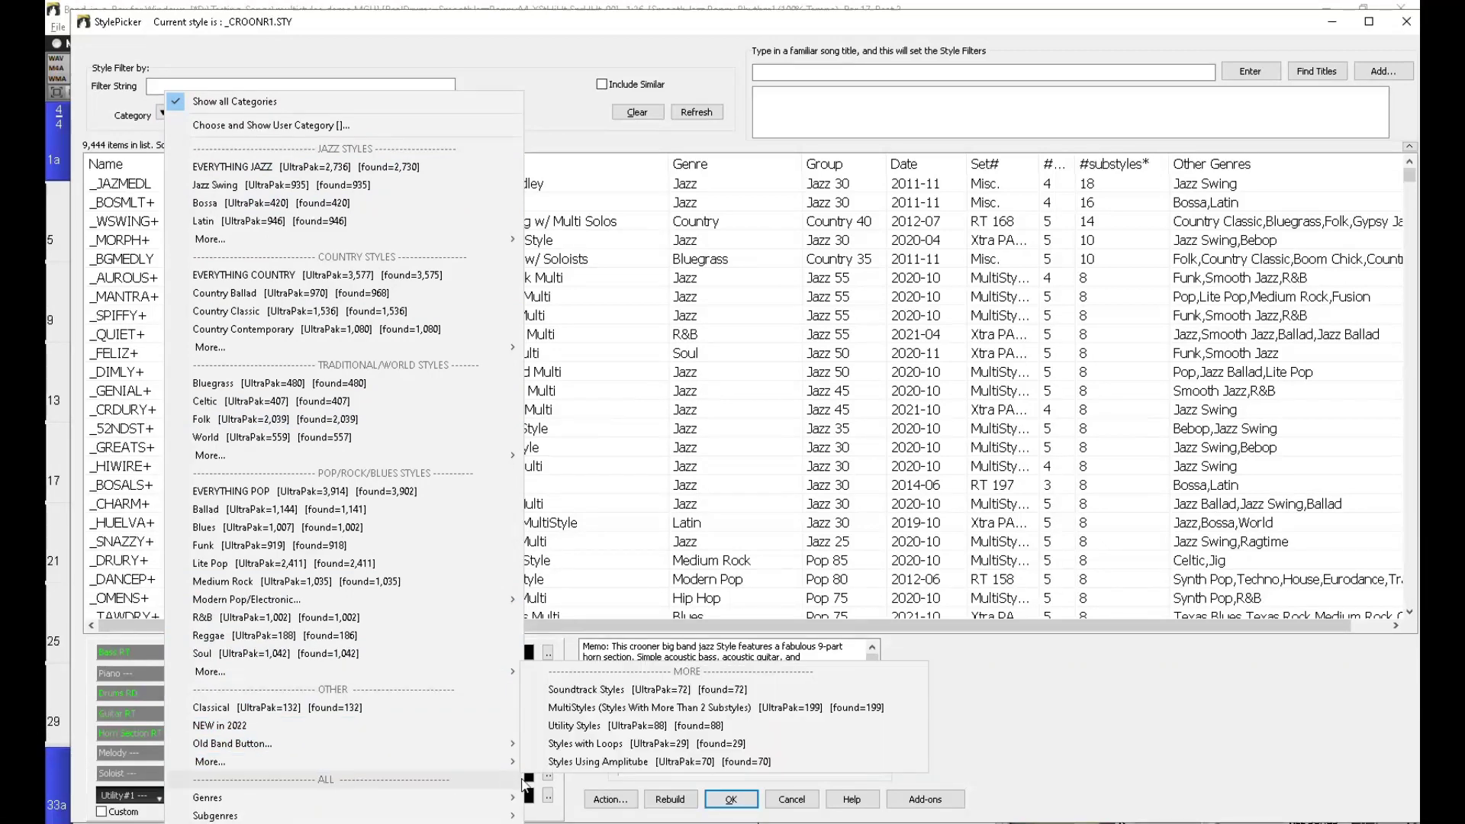
left_click(768, 708)
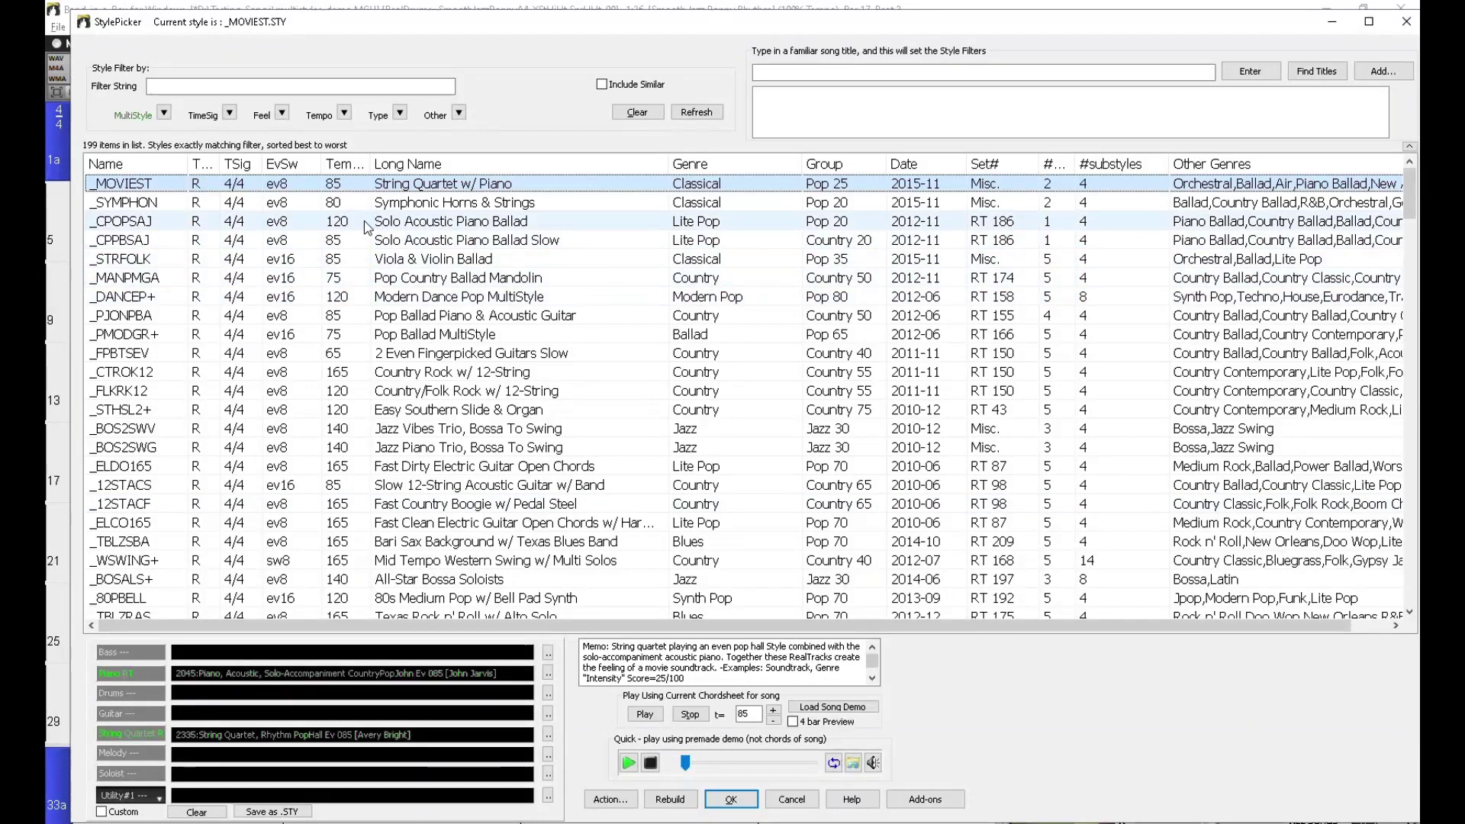
left_click(459, 204)
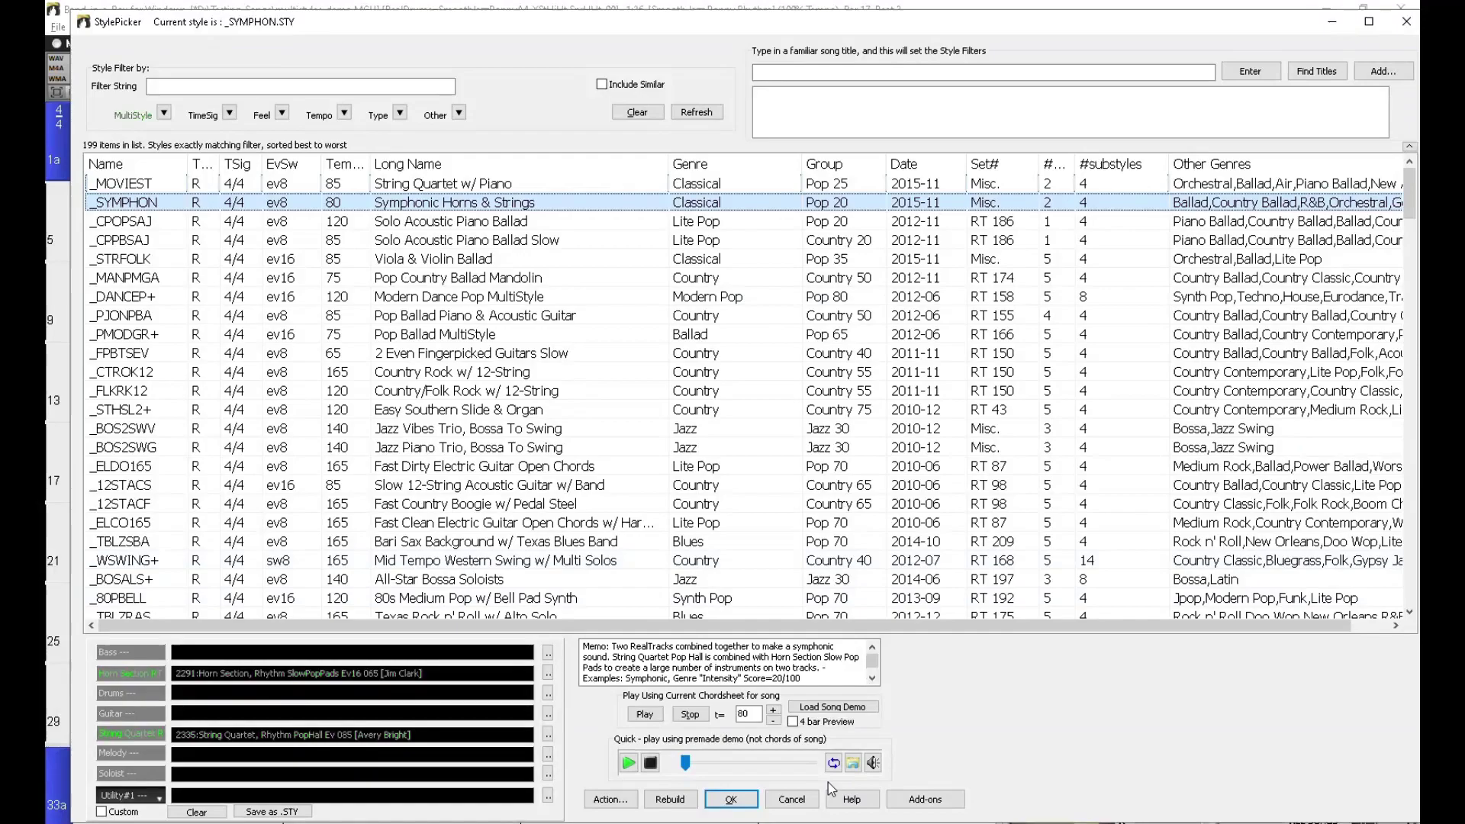
left_click(737, 802)
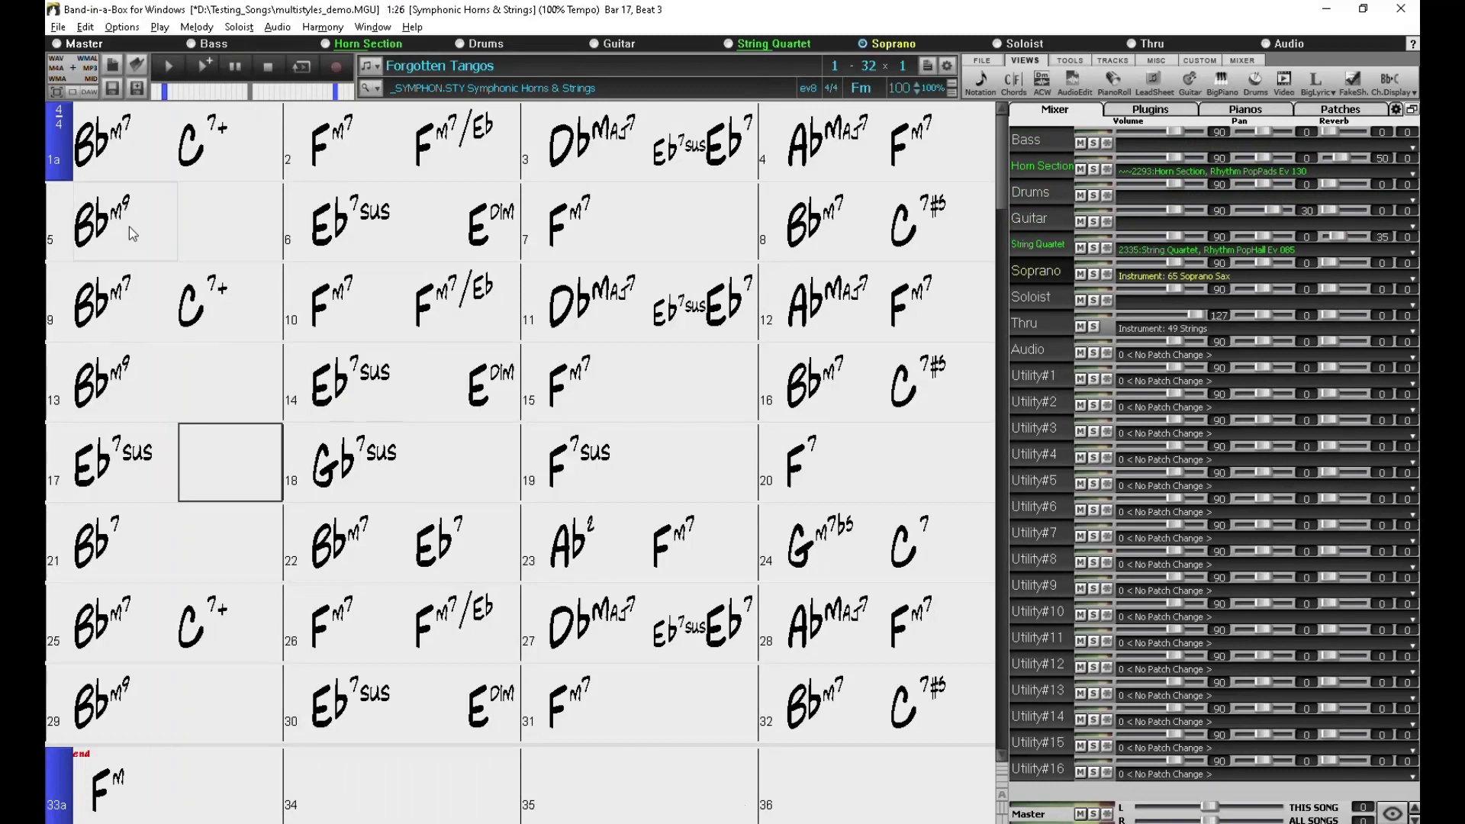
left_click(59, 230)
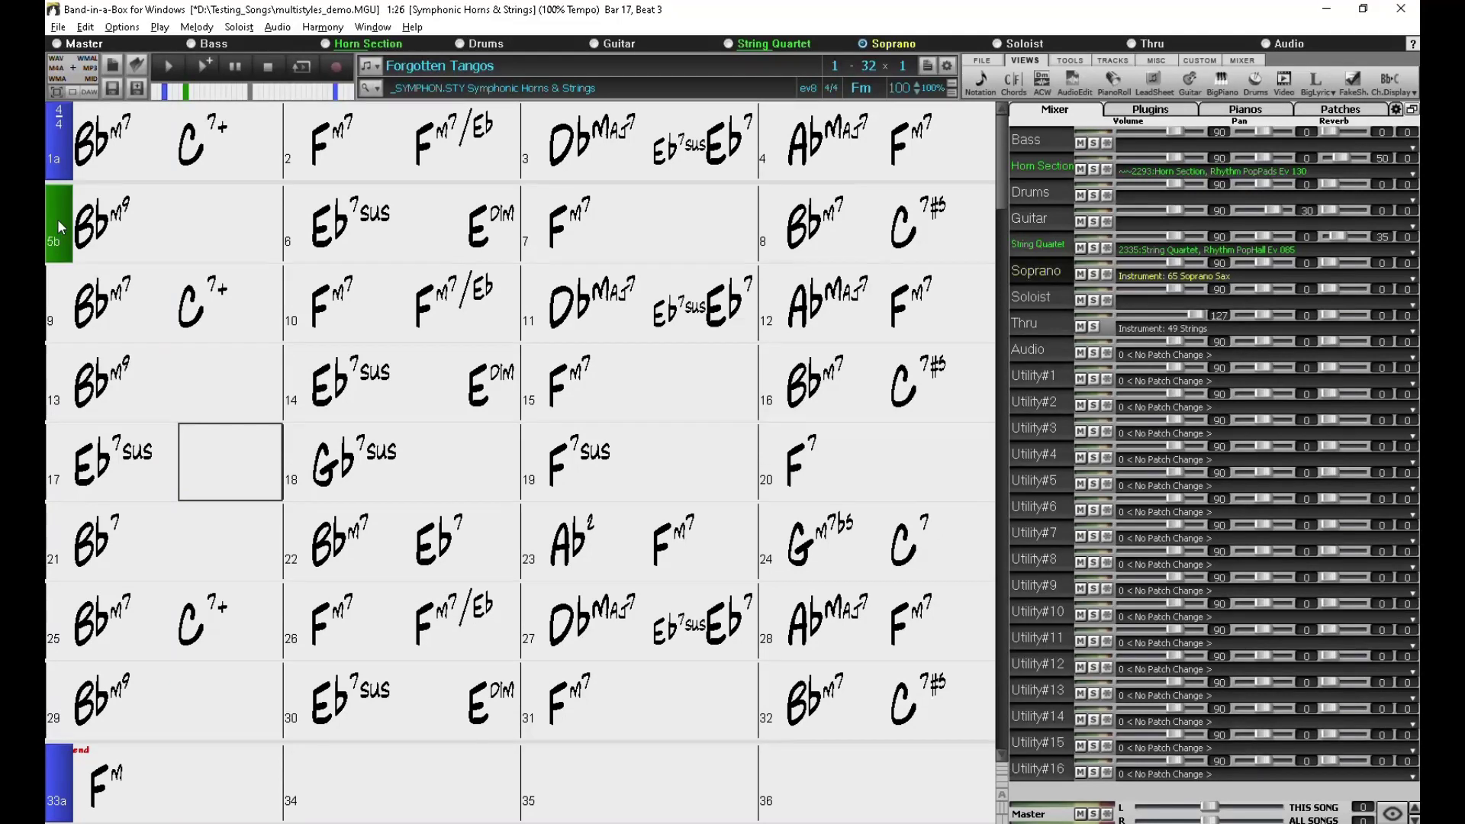
left_click(57, 218)
left_click(58, 218)
left_click(58, 219)
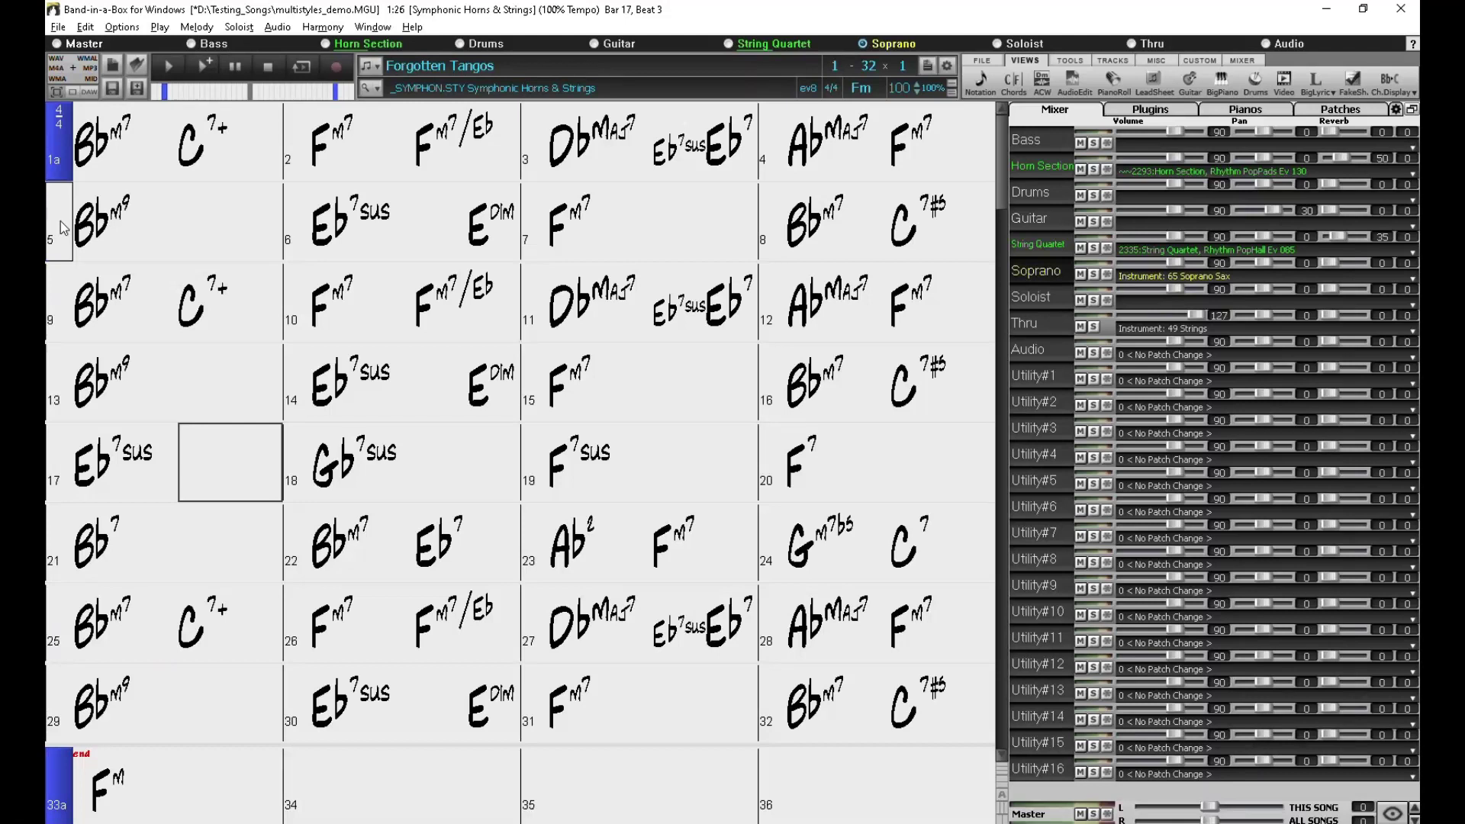
Set part markers b, c and d at bars 5, 9 and 13, then return to the song start
right_click(61, 222)
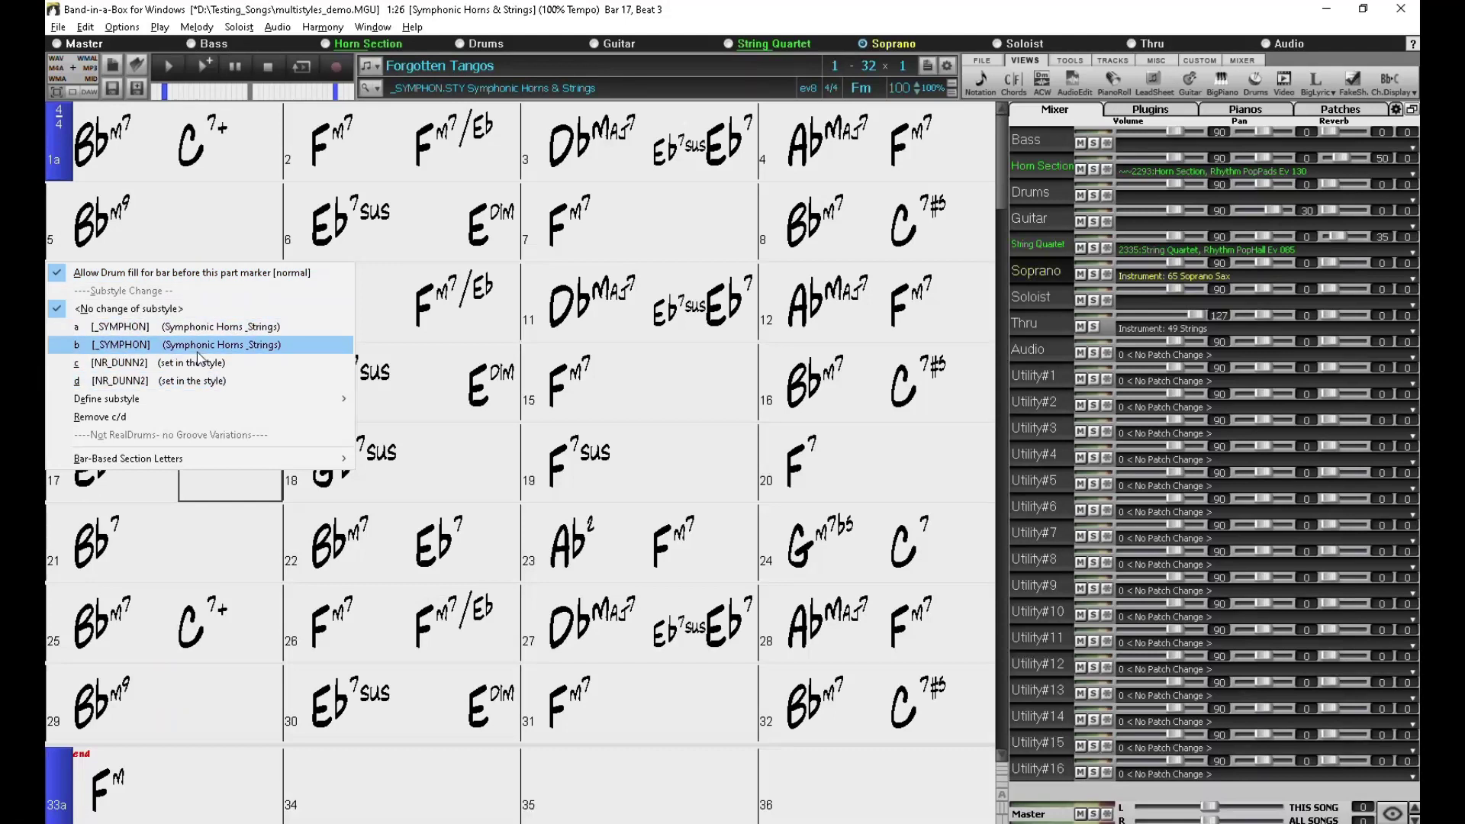
left_click(227, 385)
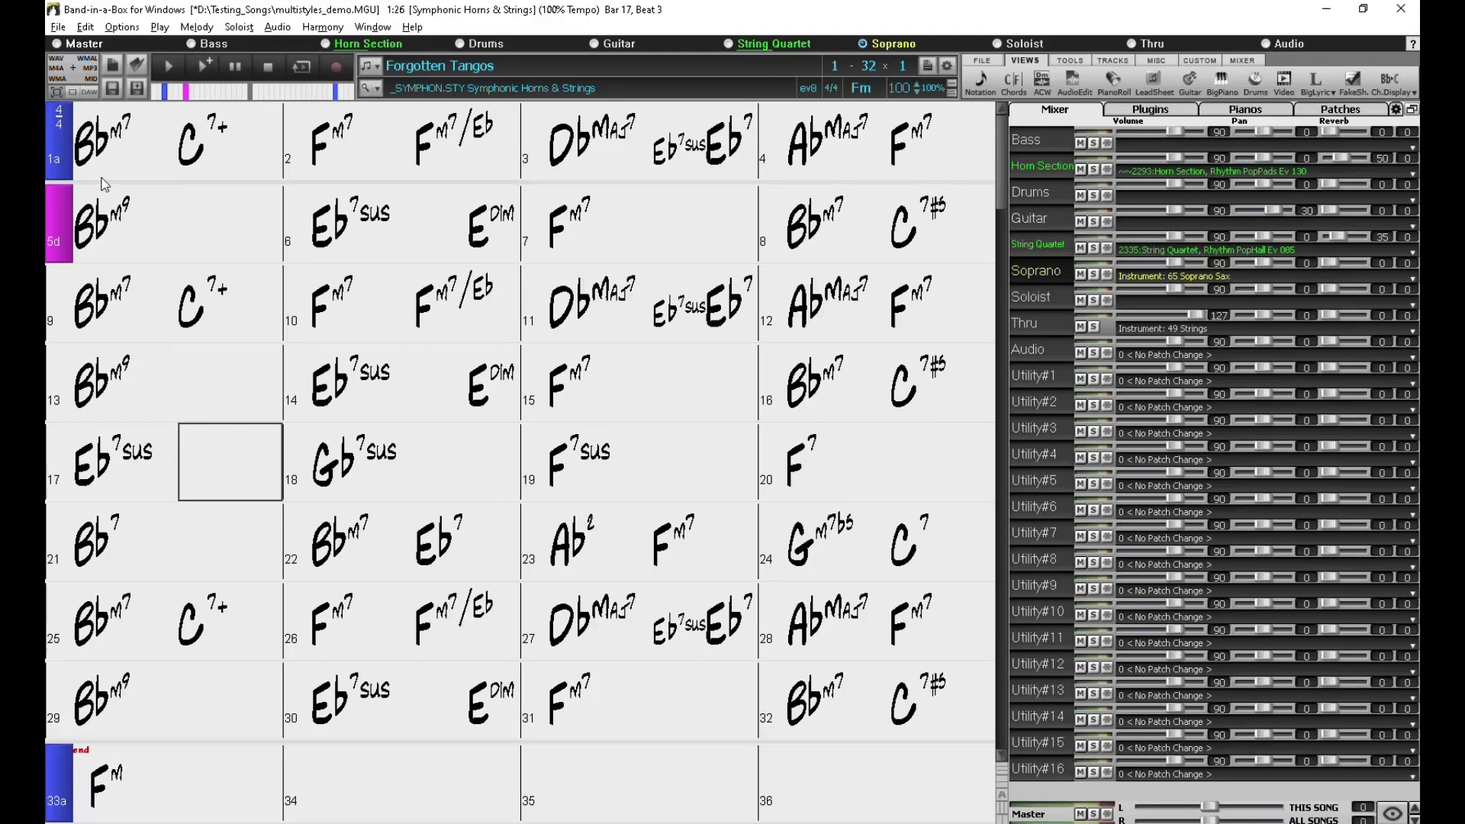
left_click(56, 217)
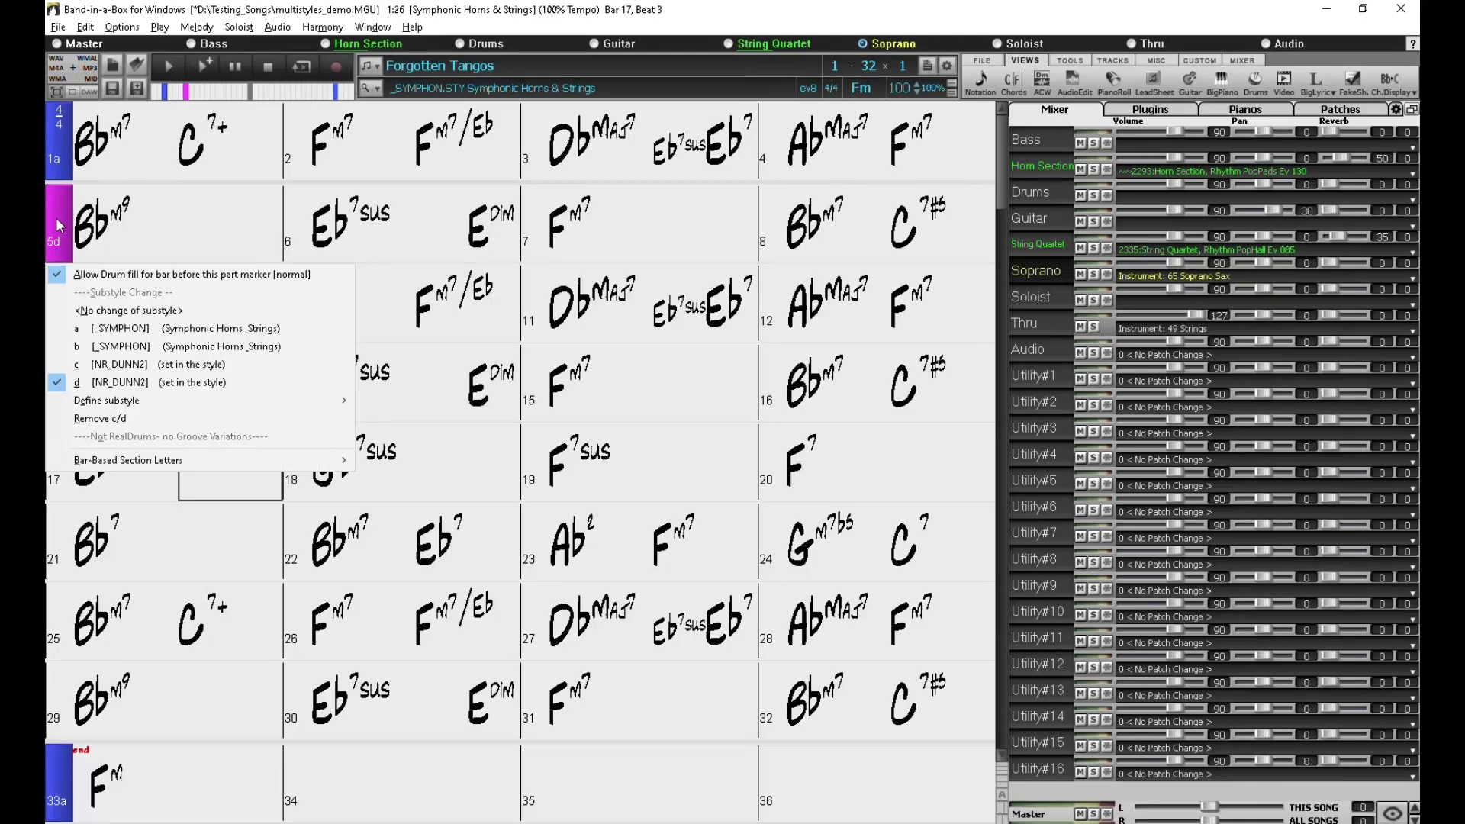
left_click(147, 351)
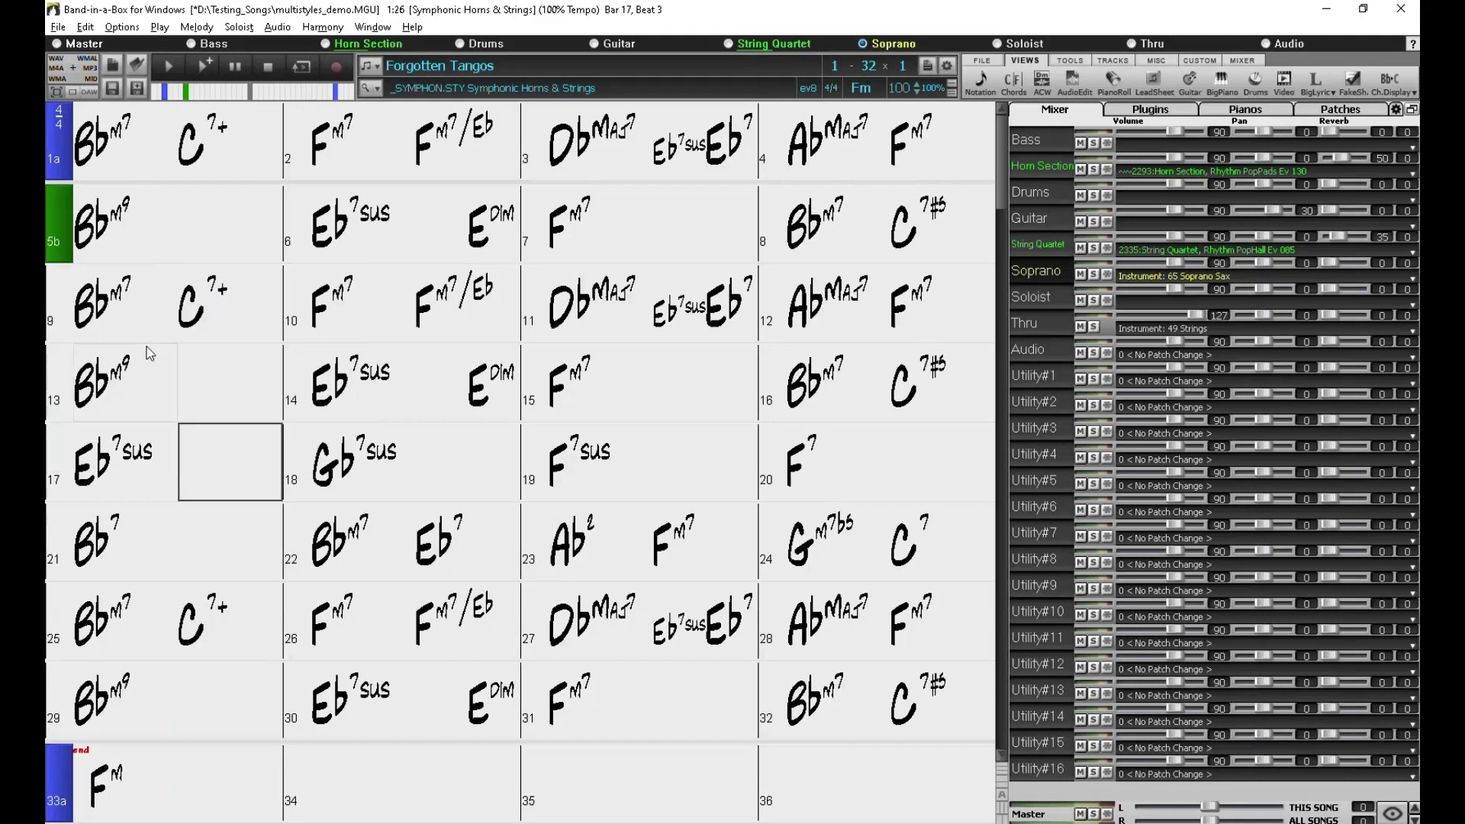
left_click(48, 303)
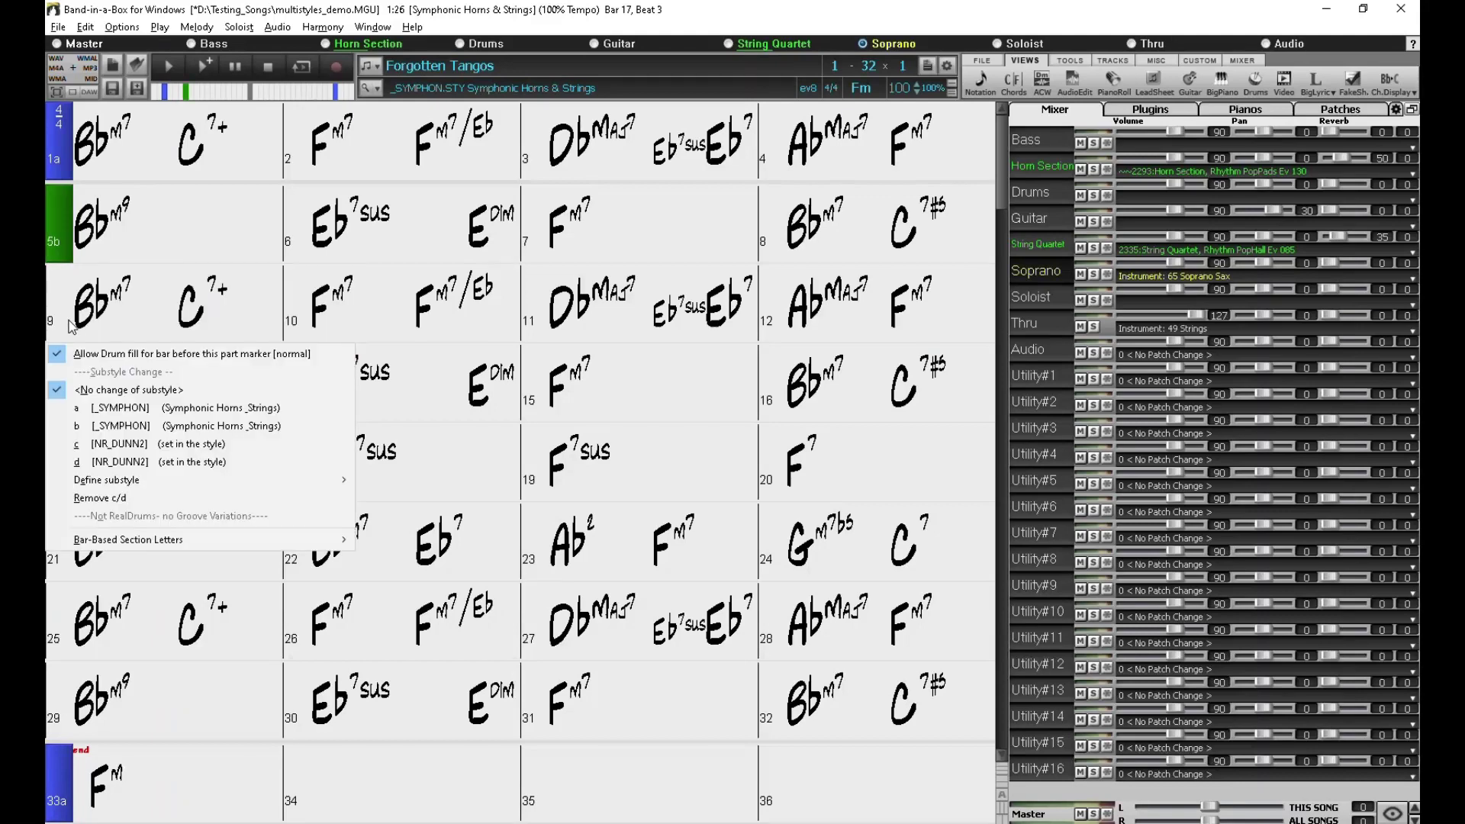
left_click(119, 443)
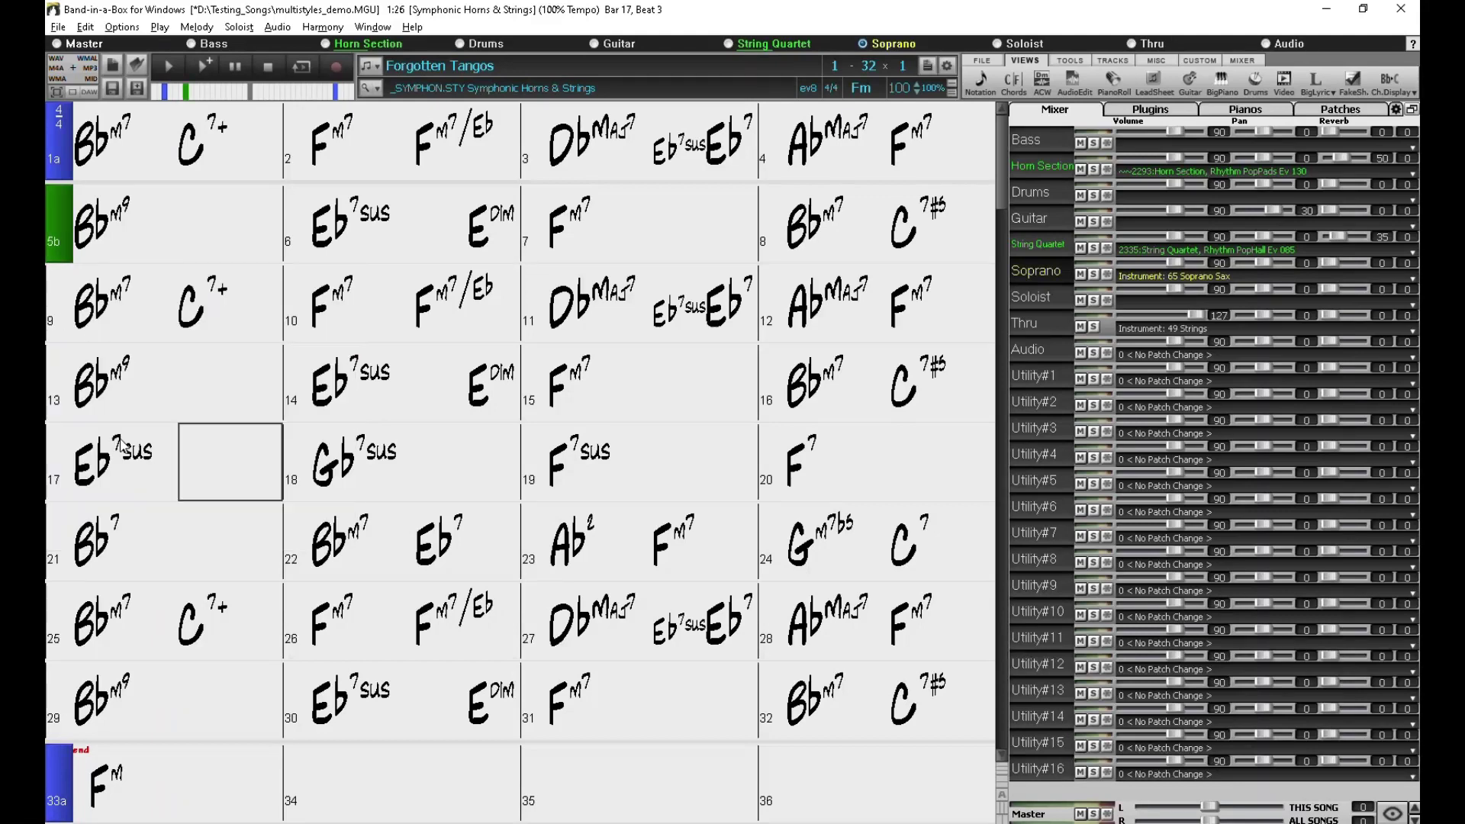
right_click(59, 383)
left_click(126, 554)
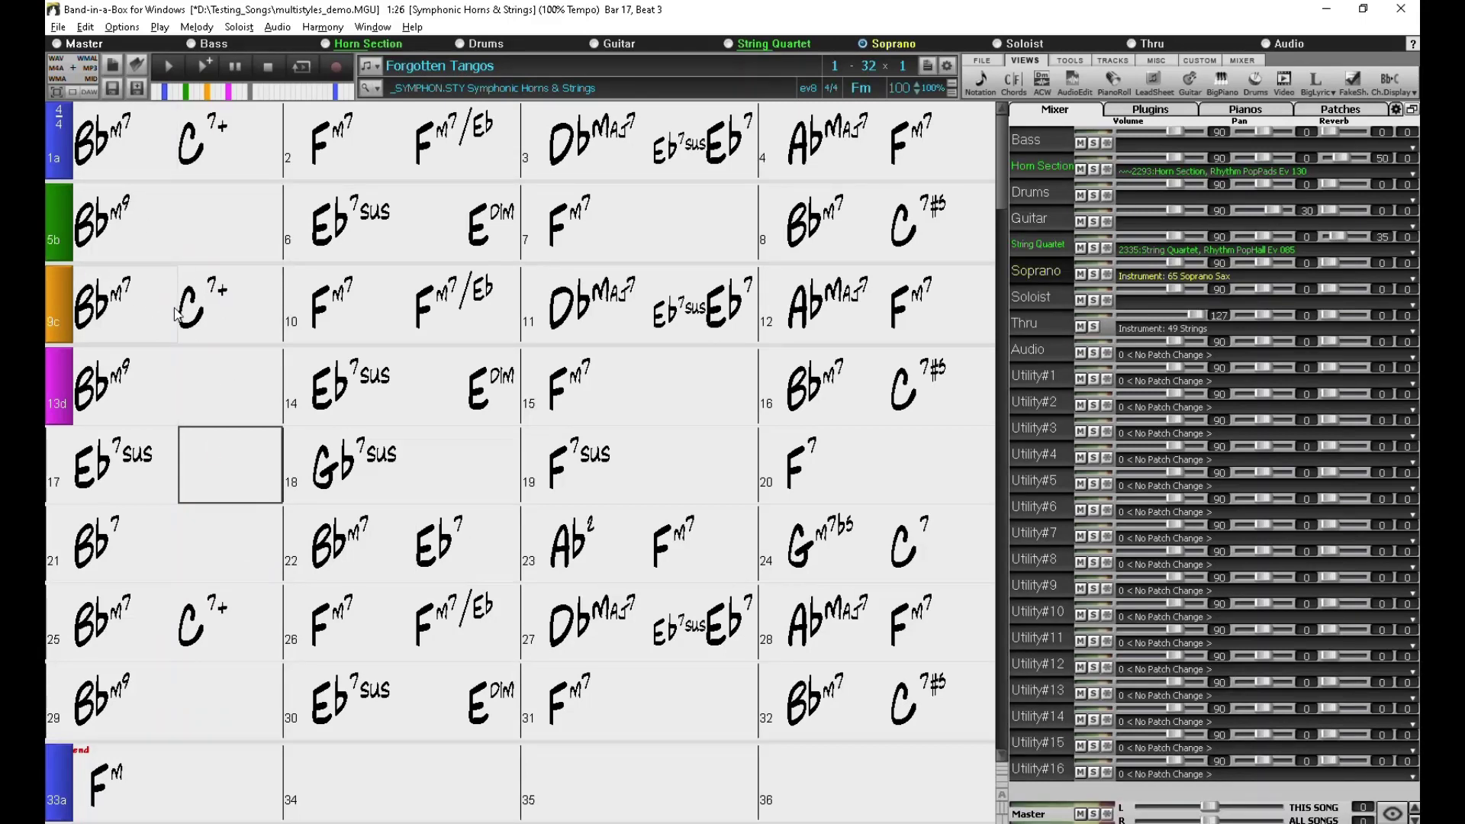
left_click(117, 158)
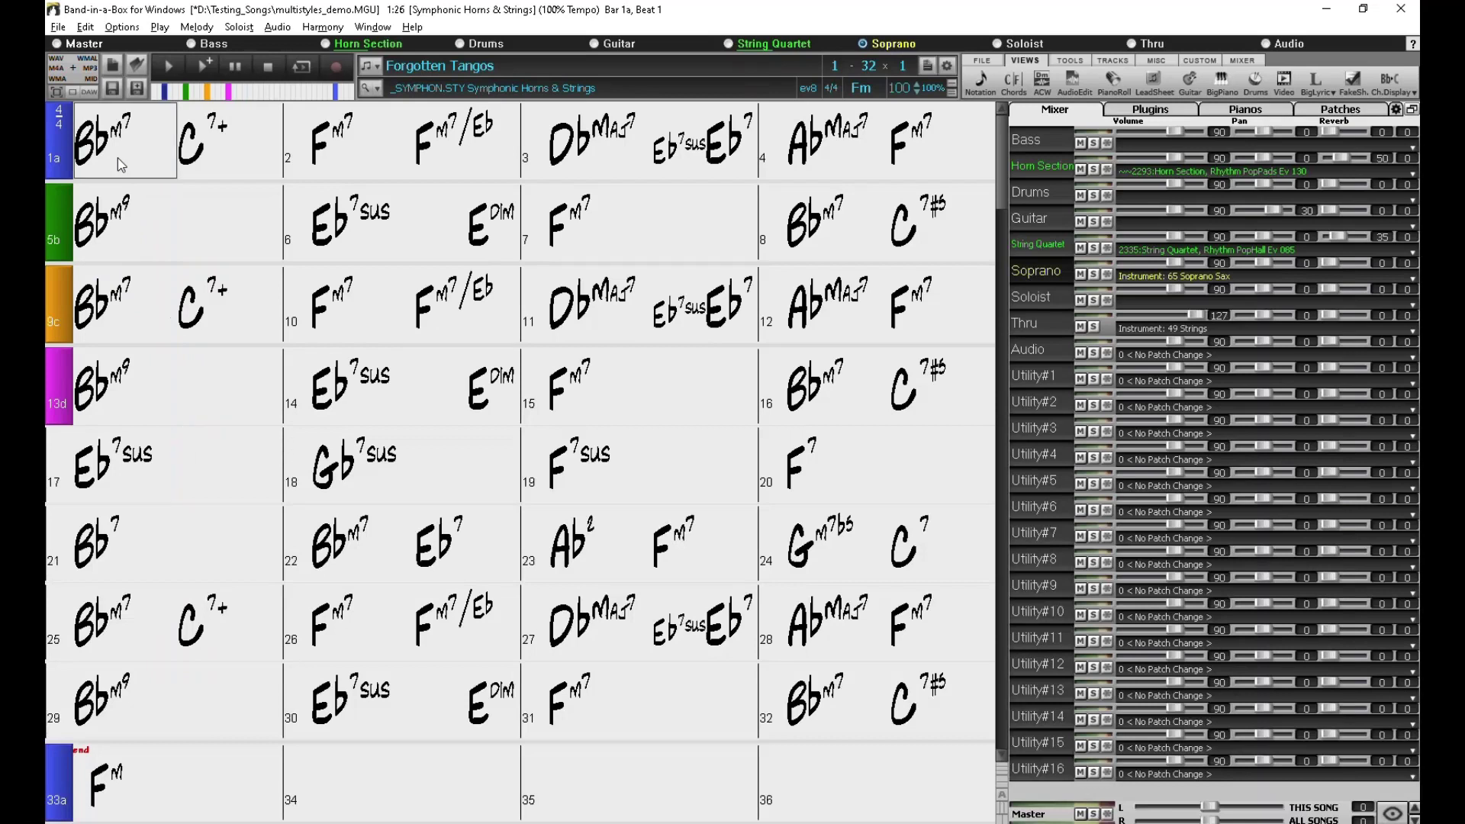
Regenerate and play the arrangement, then place a part a marker at bar 17
left_click(206, 72)
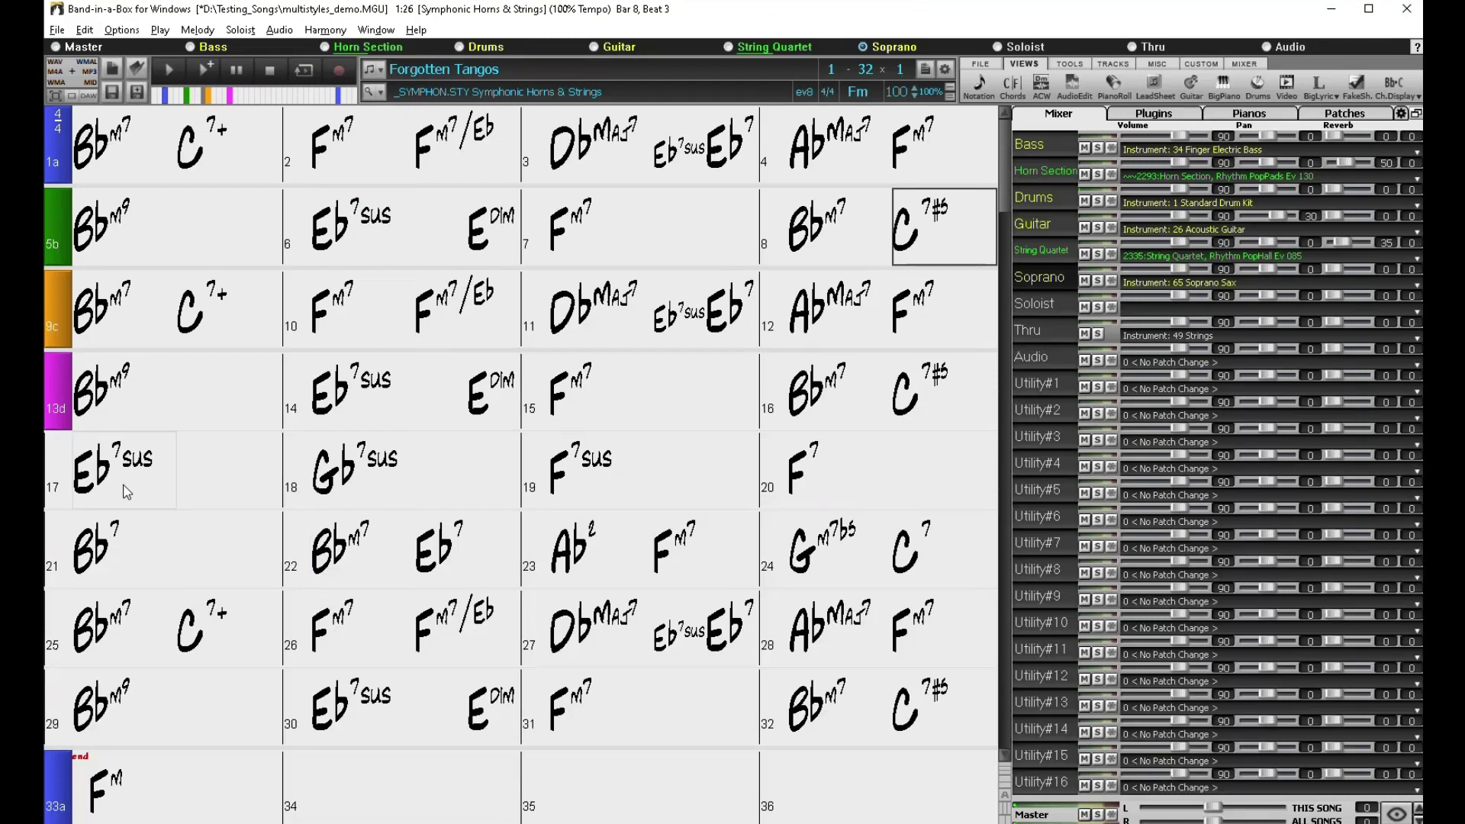
left_click(57, 465)
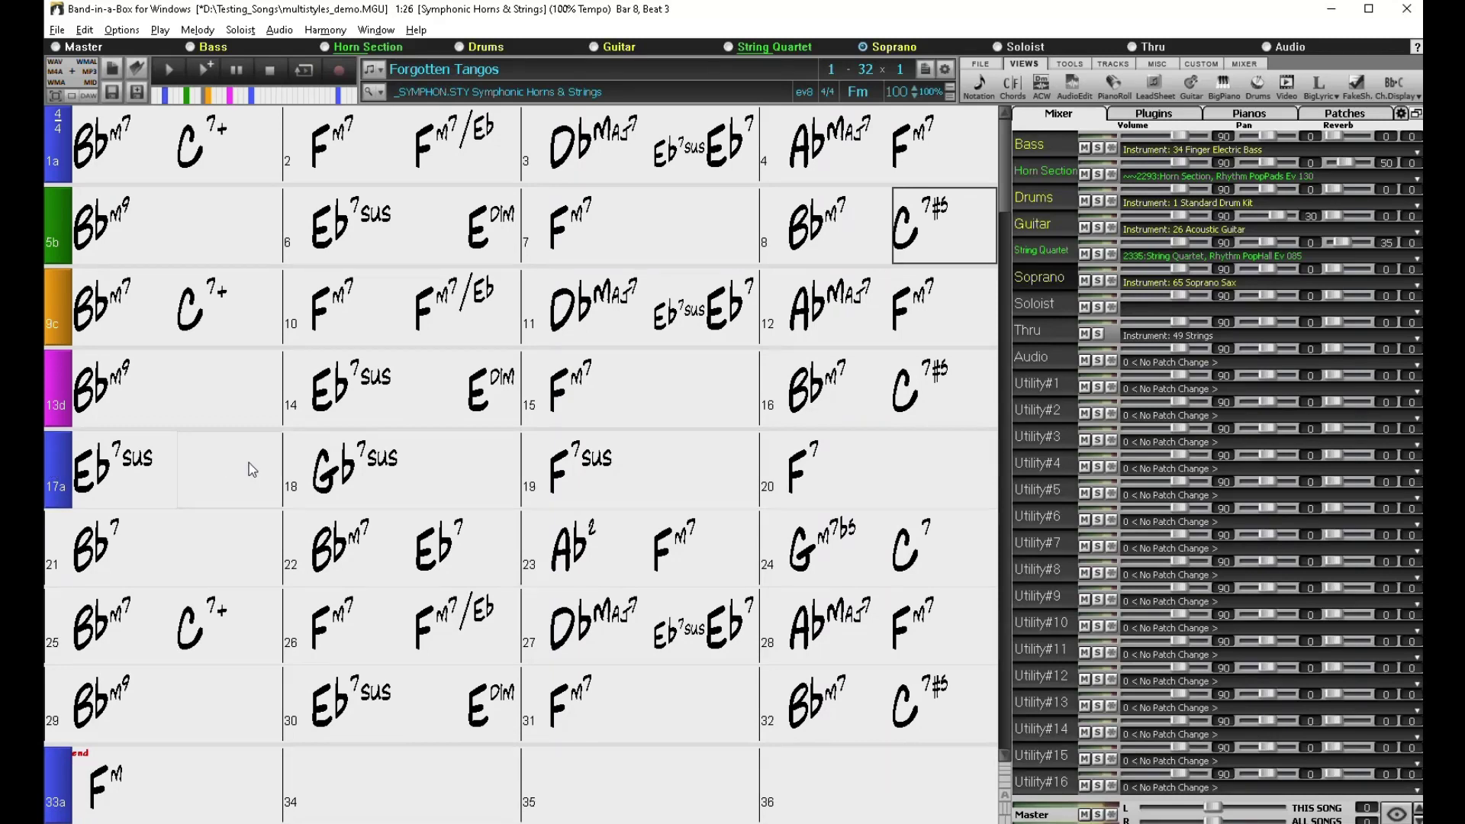
Transpose Forgotten Tangos from Fm to the key of D
left_click(851, 105)
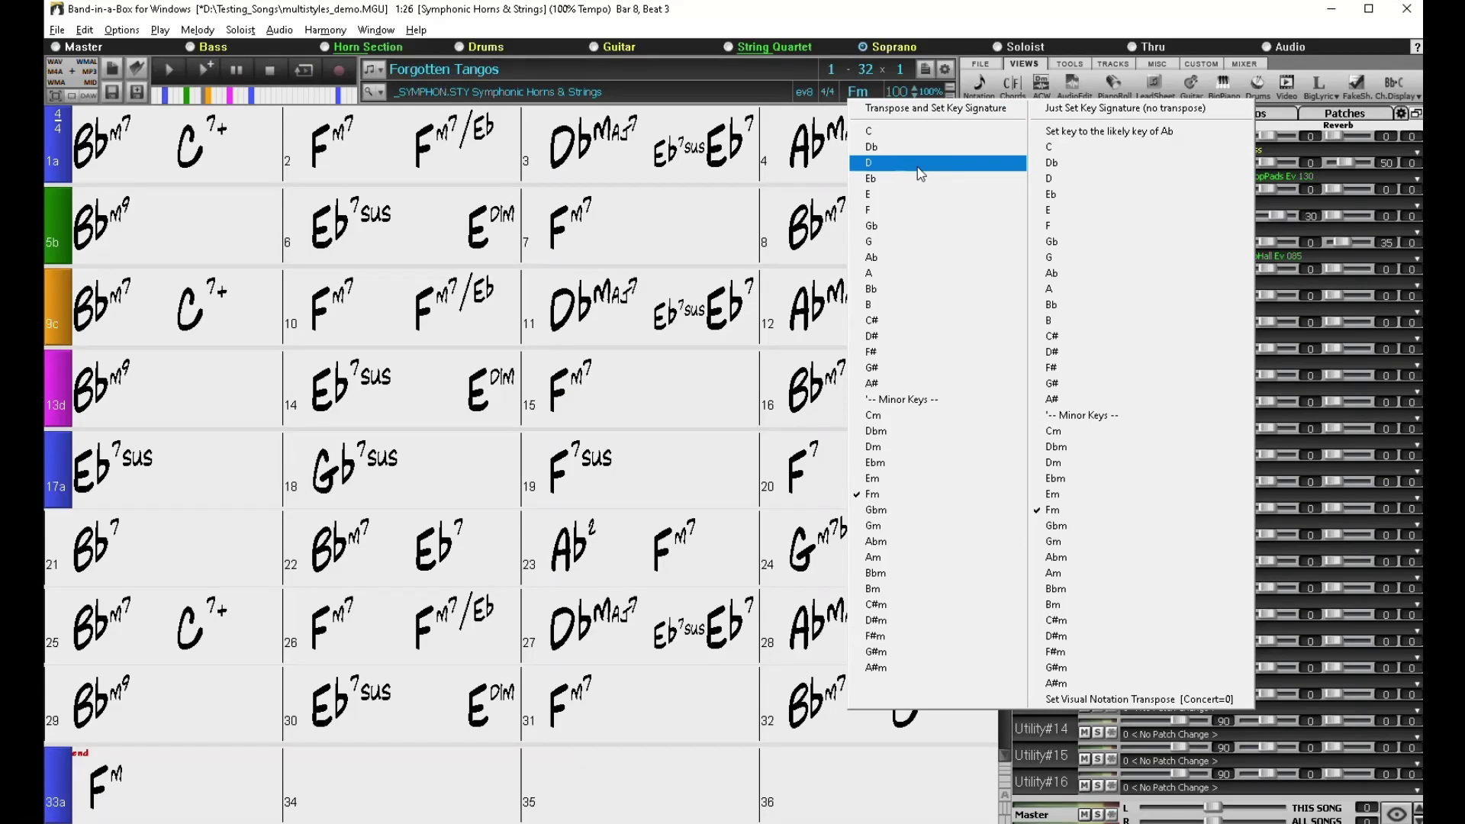
left_click(869, 163)
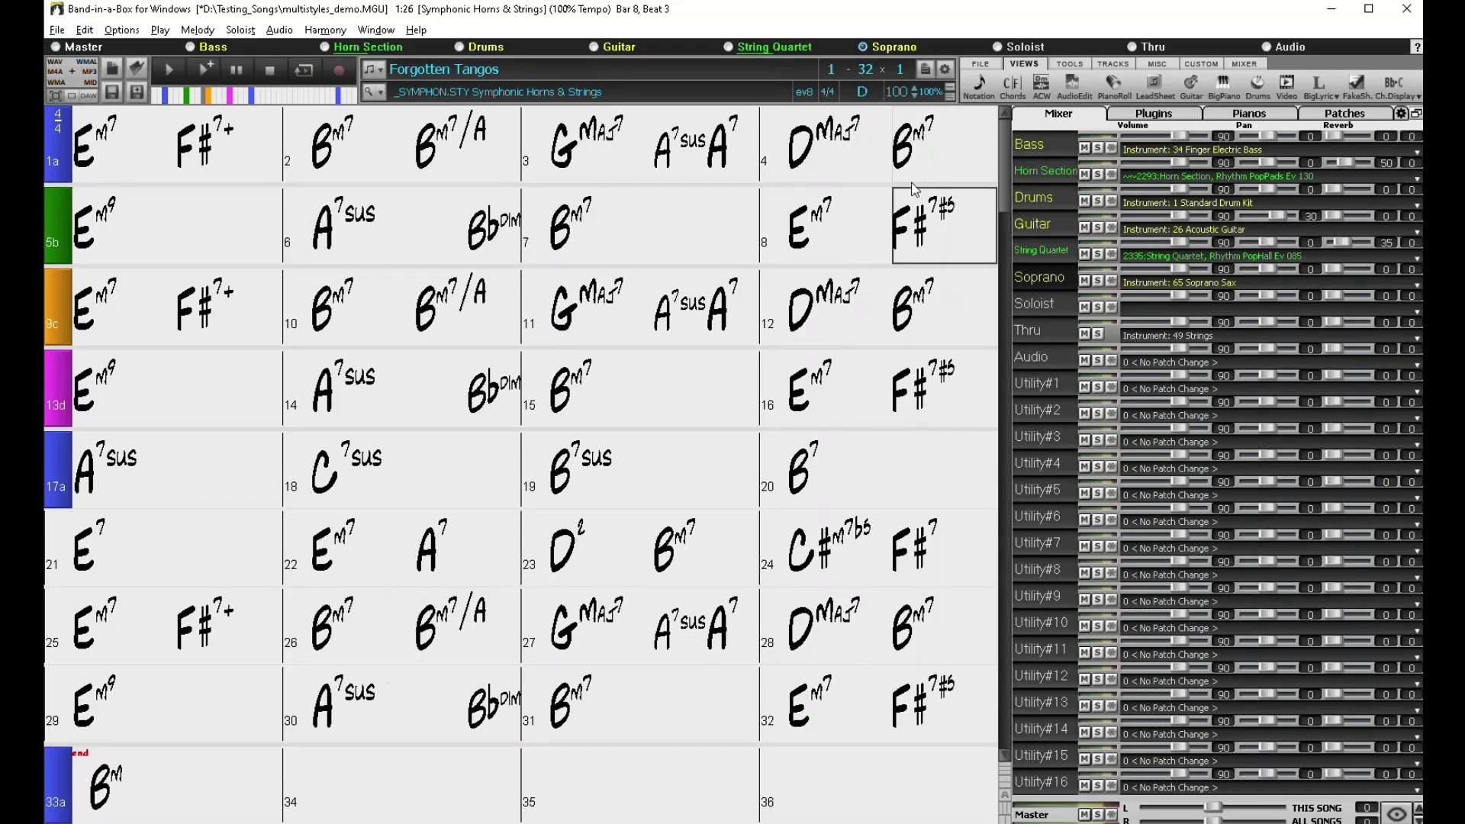
left_click(204, 70)
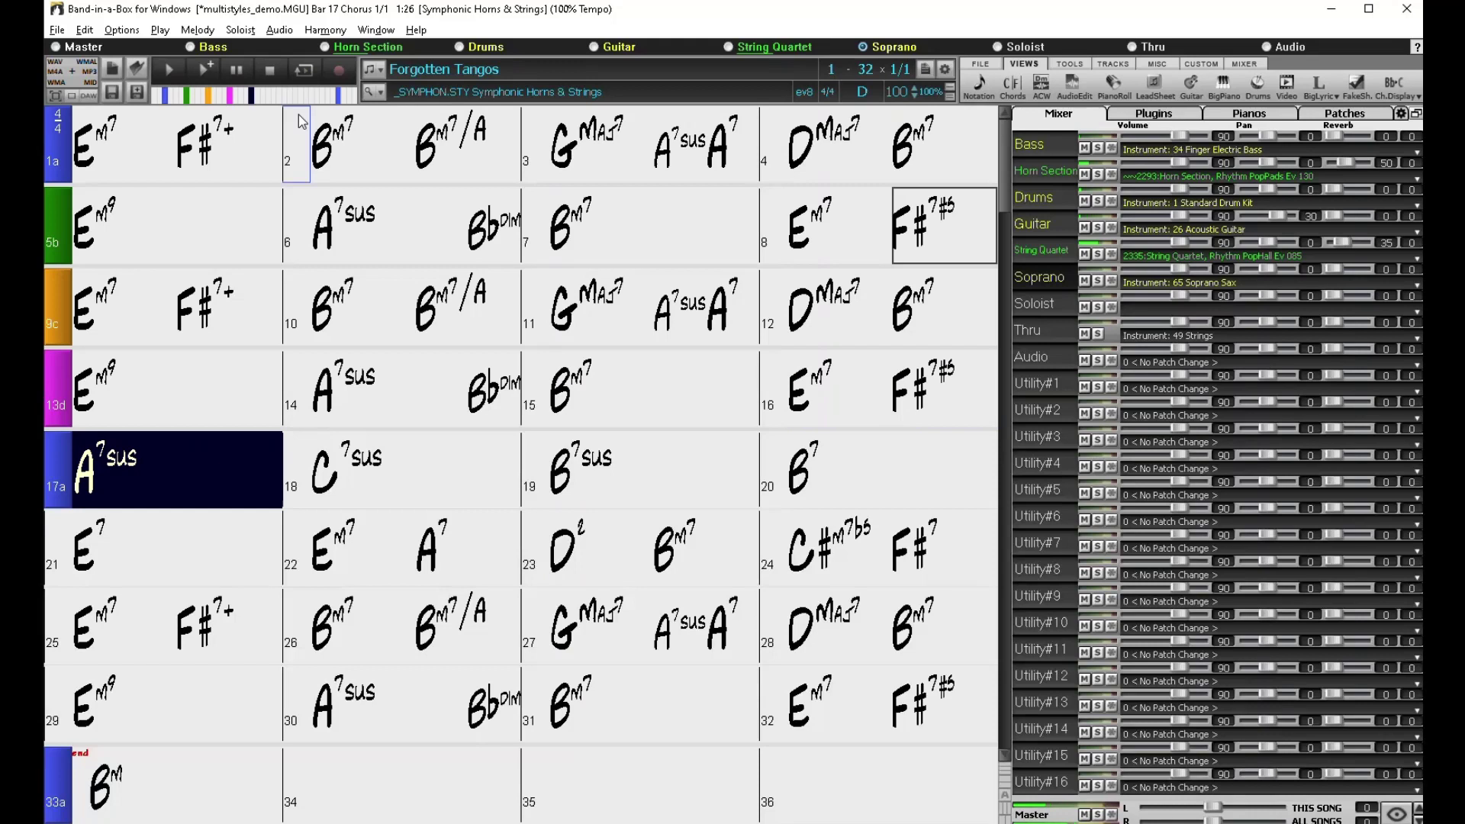
left_click(276, 80)
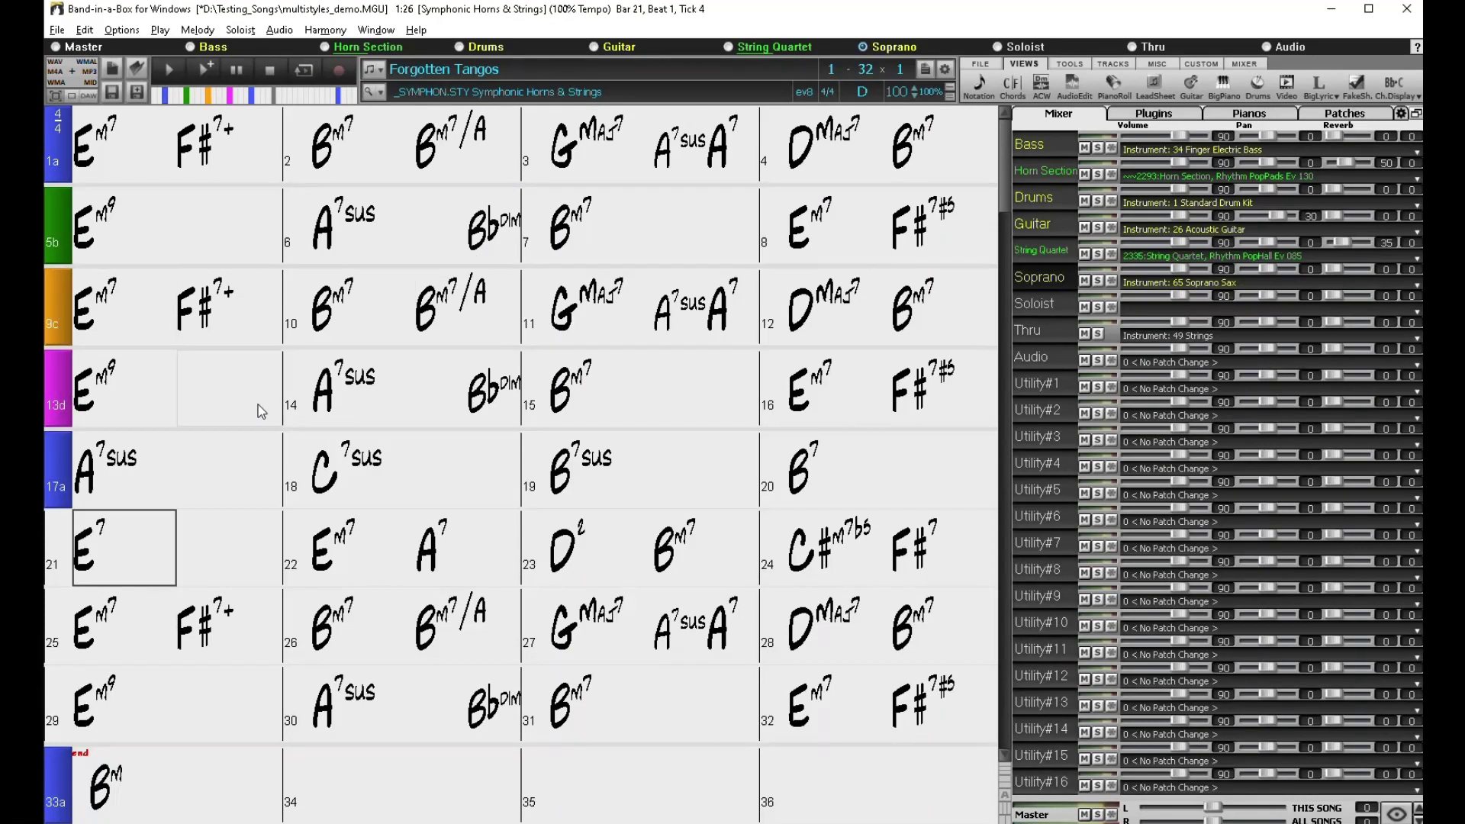
right_click(51, 228)
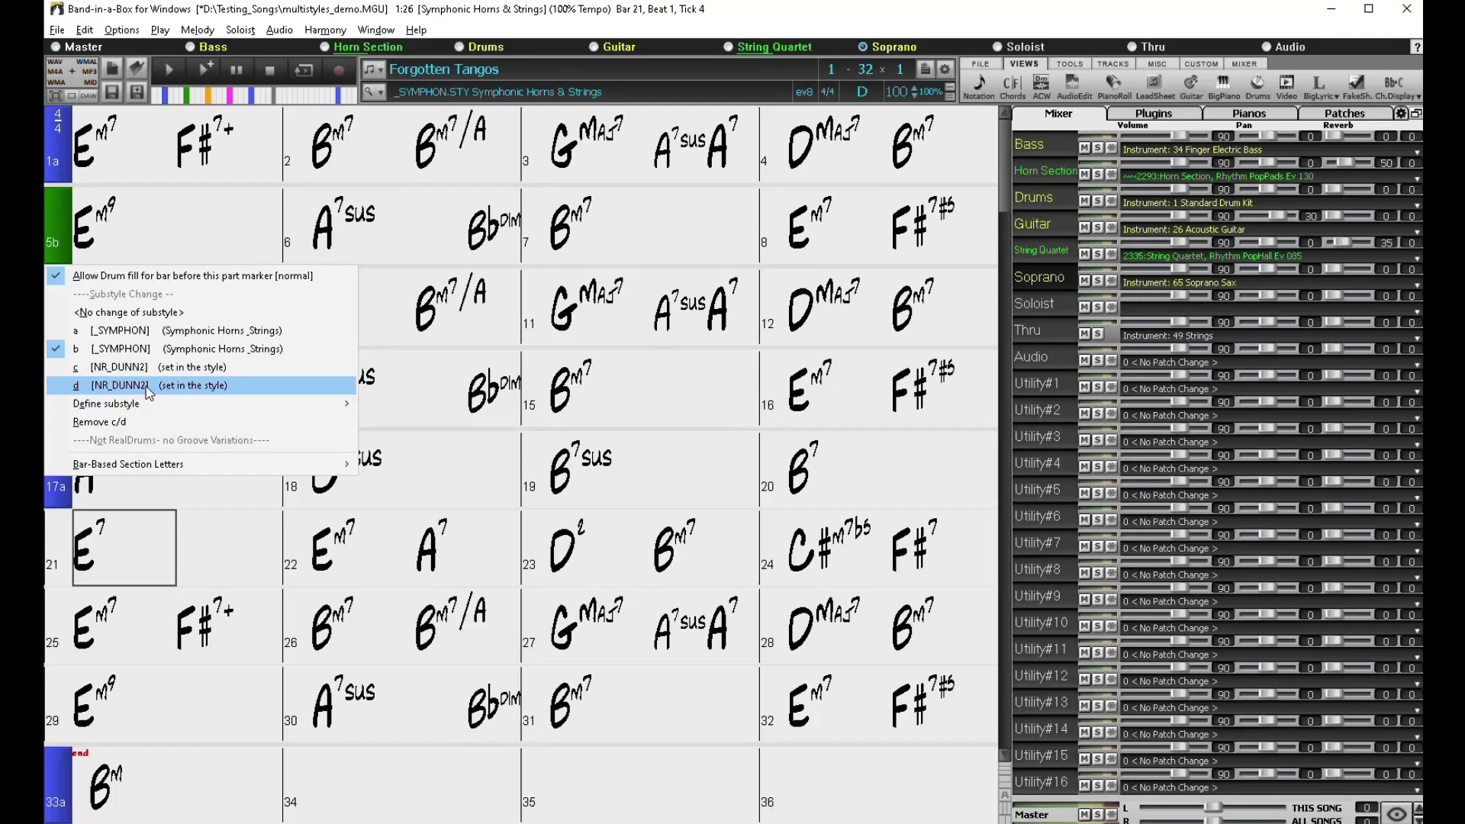
left_click(440, 329)
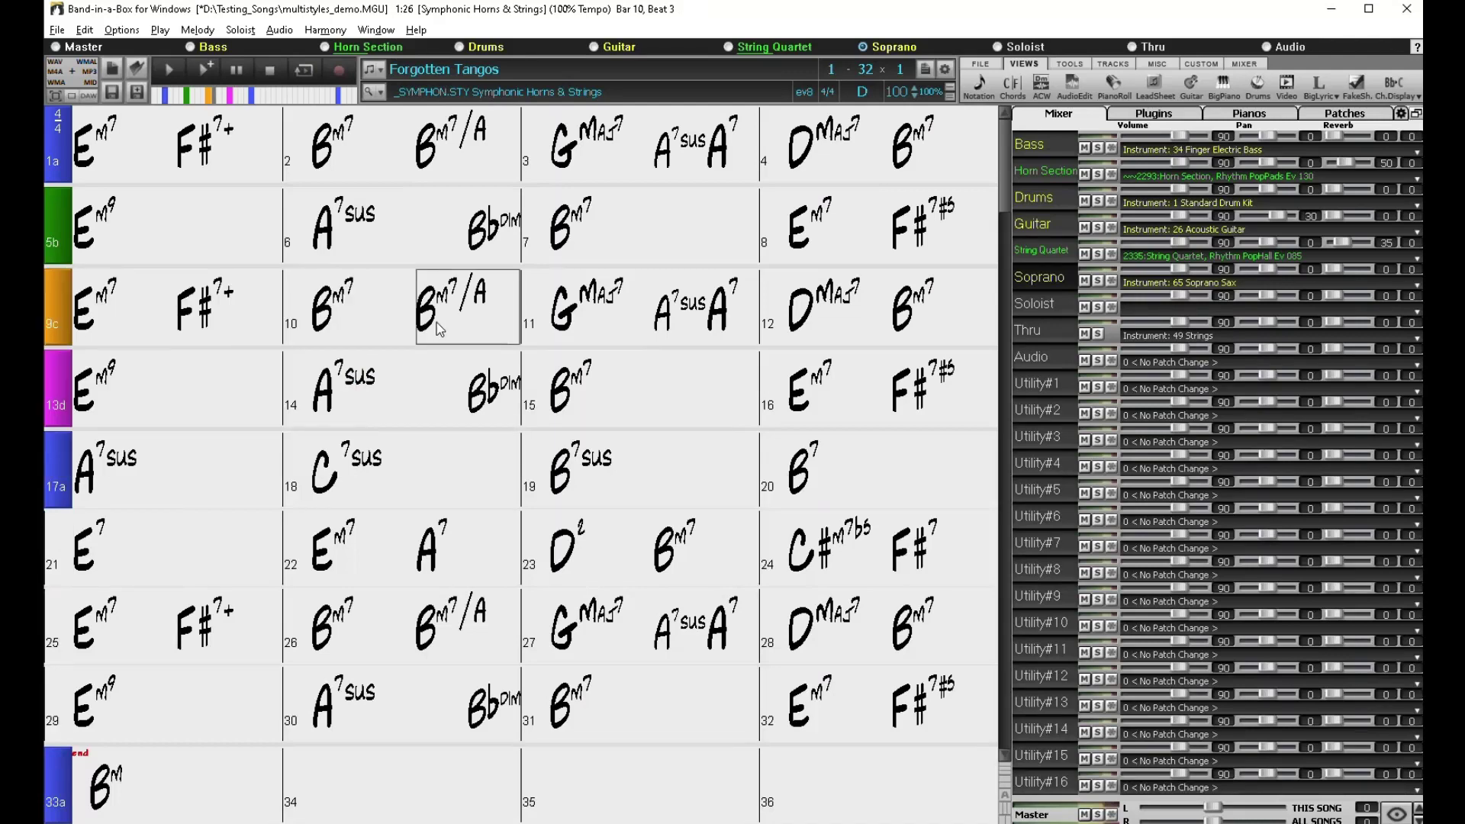